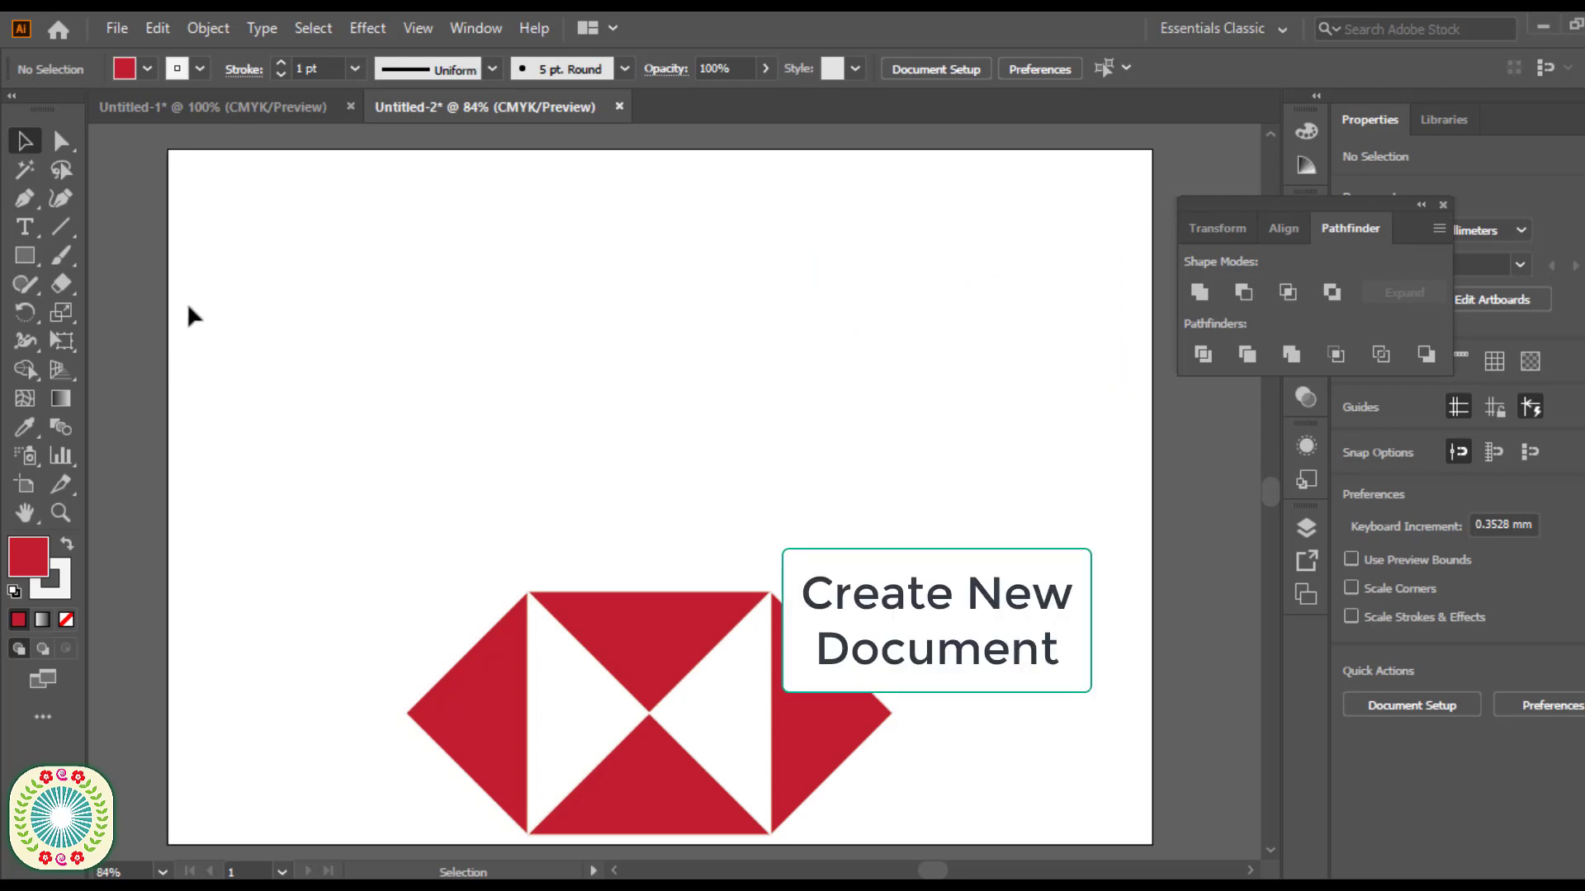
click(117, 28)
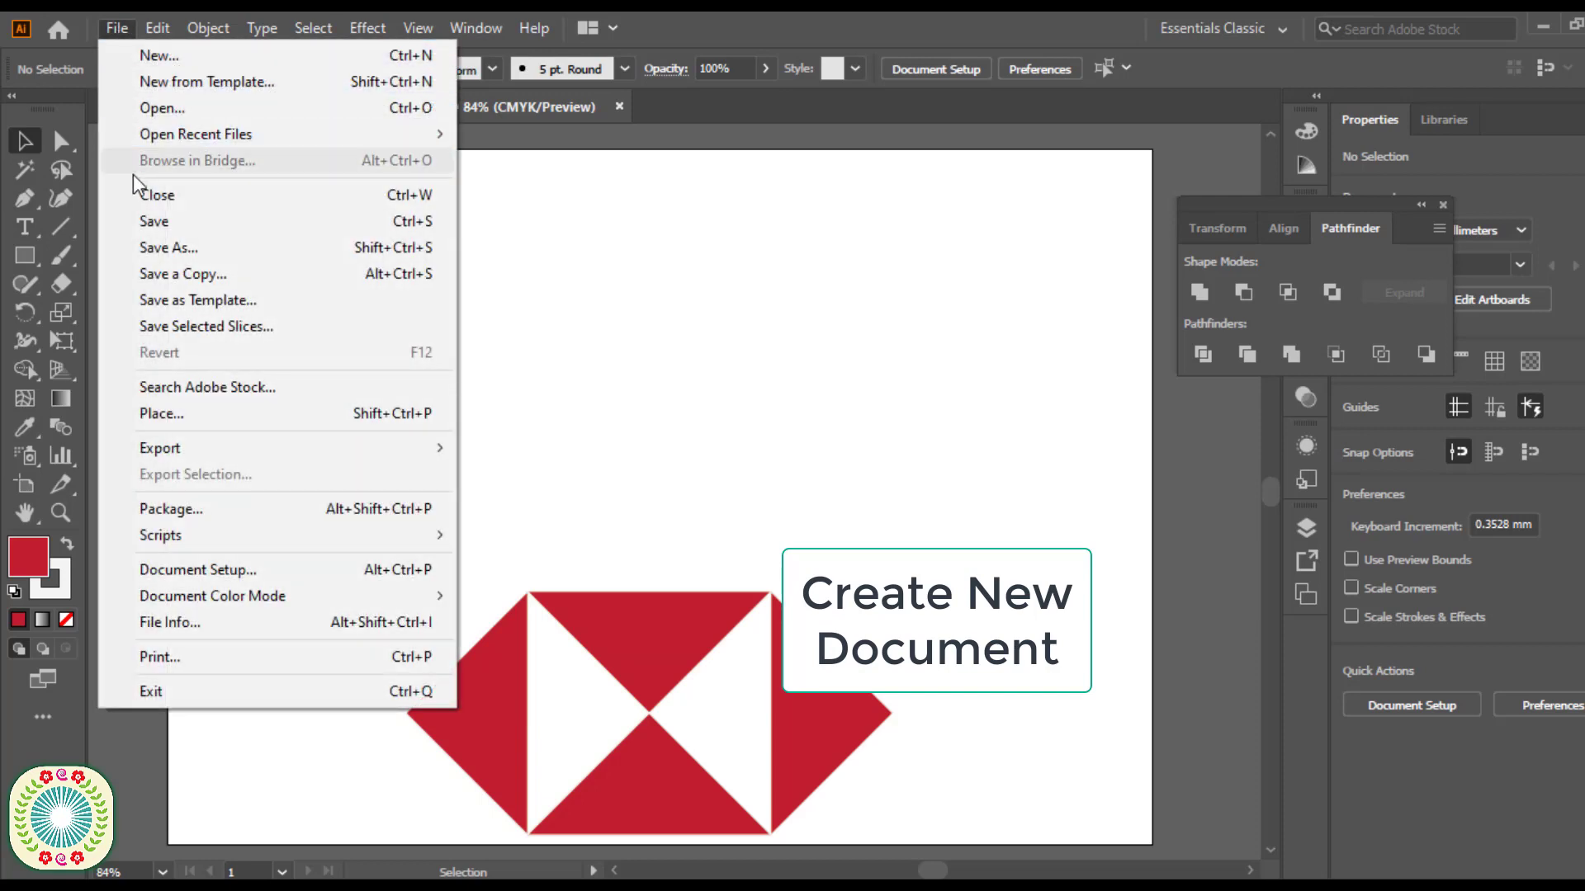
click(161, 62)
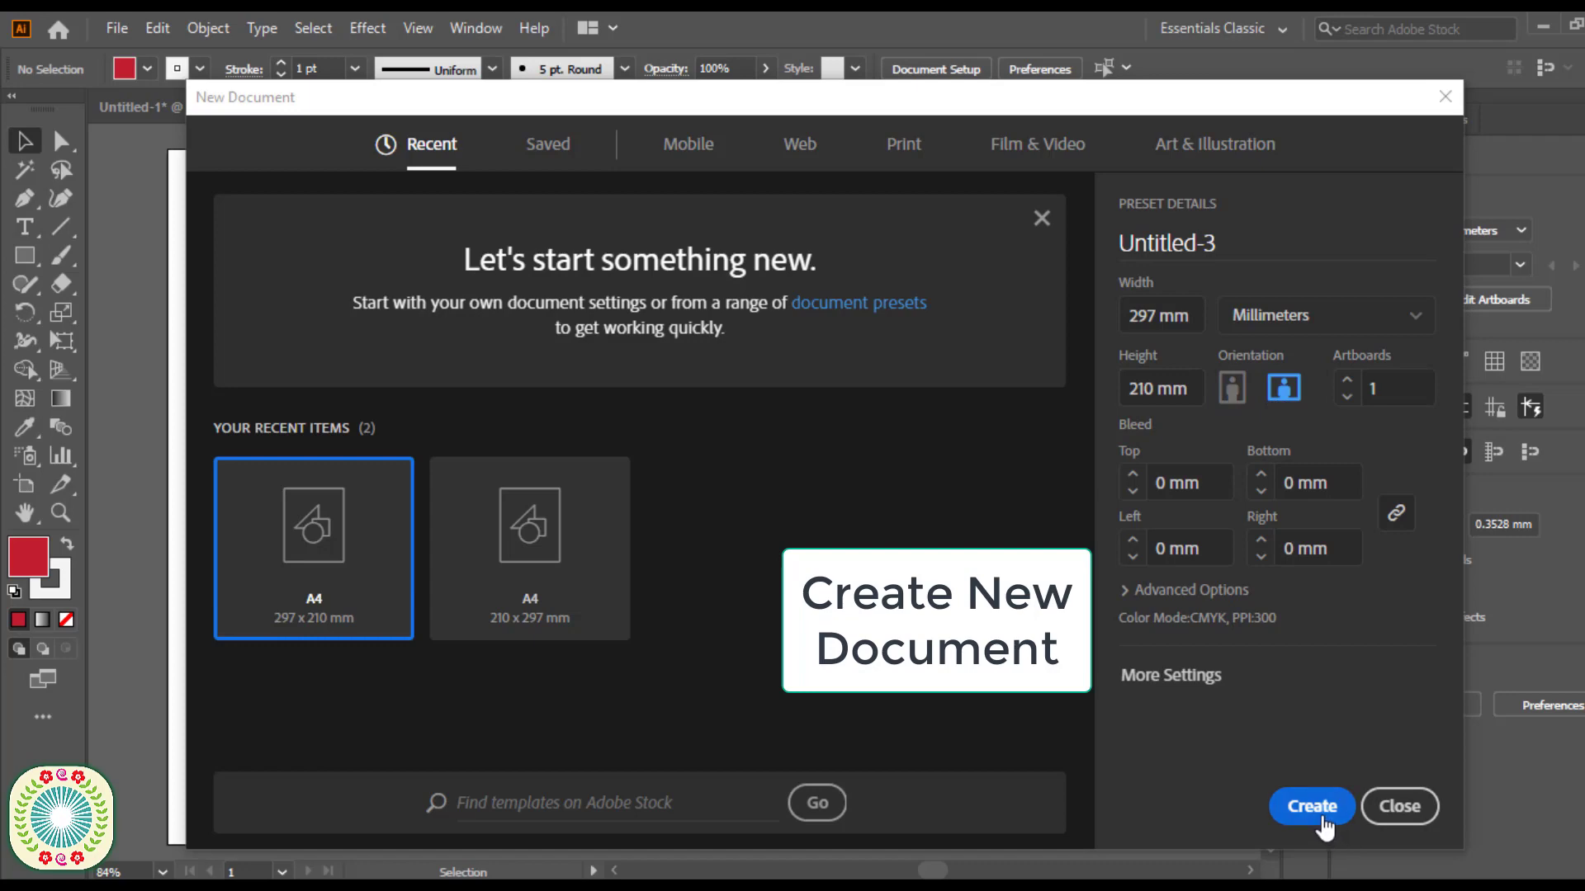
click(1413, 813)
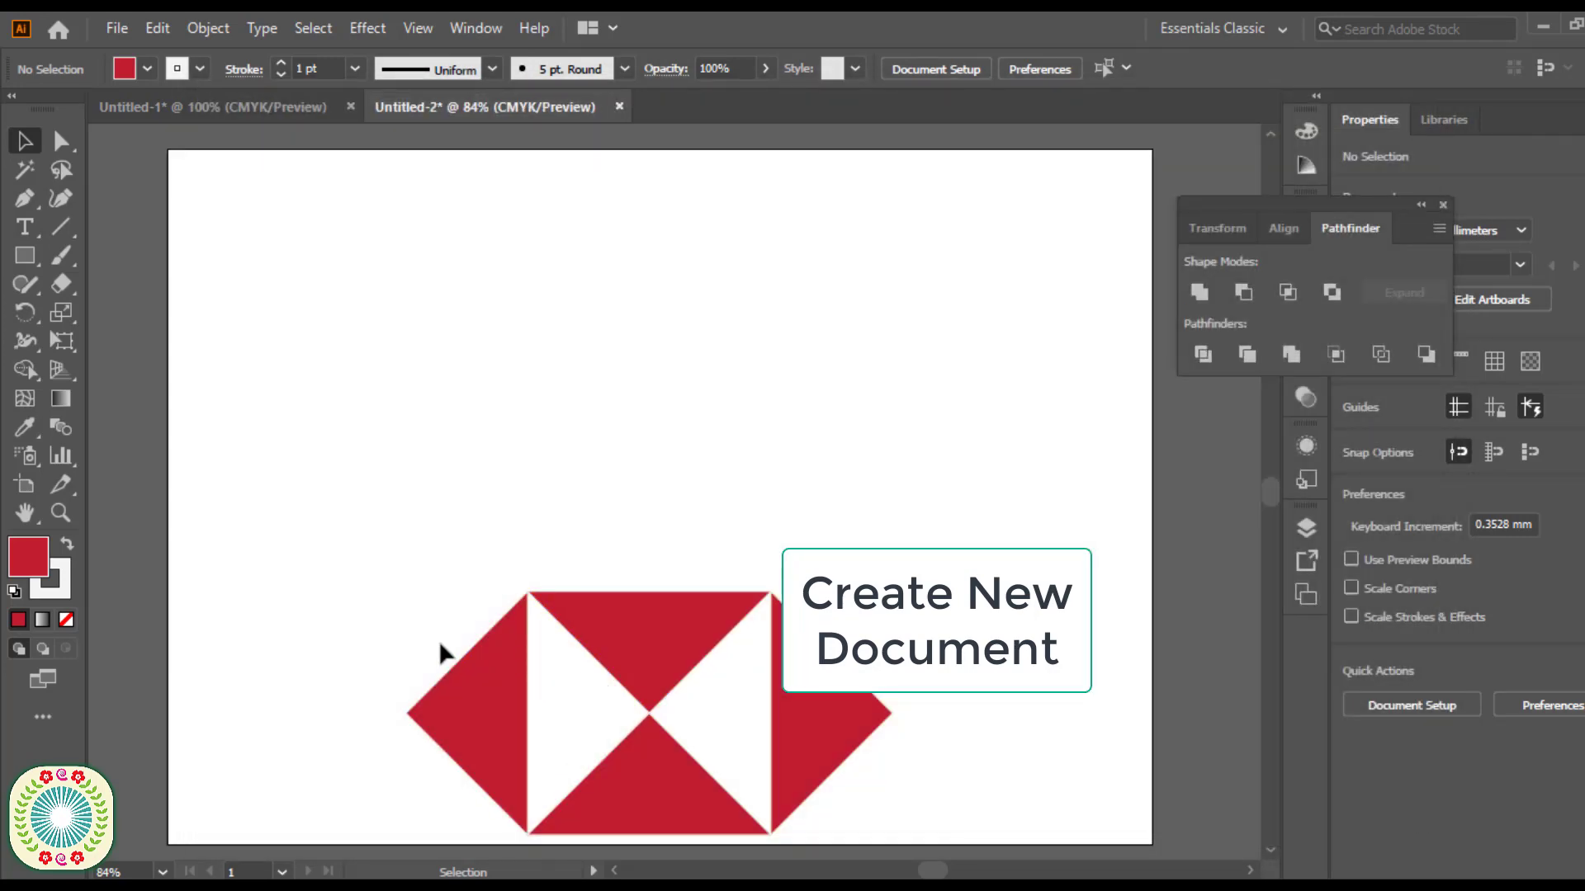
Draw a red square about 76 mm on each side and position it above the existing hexagonal logo.
click(487, 689)
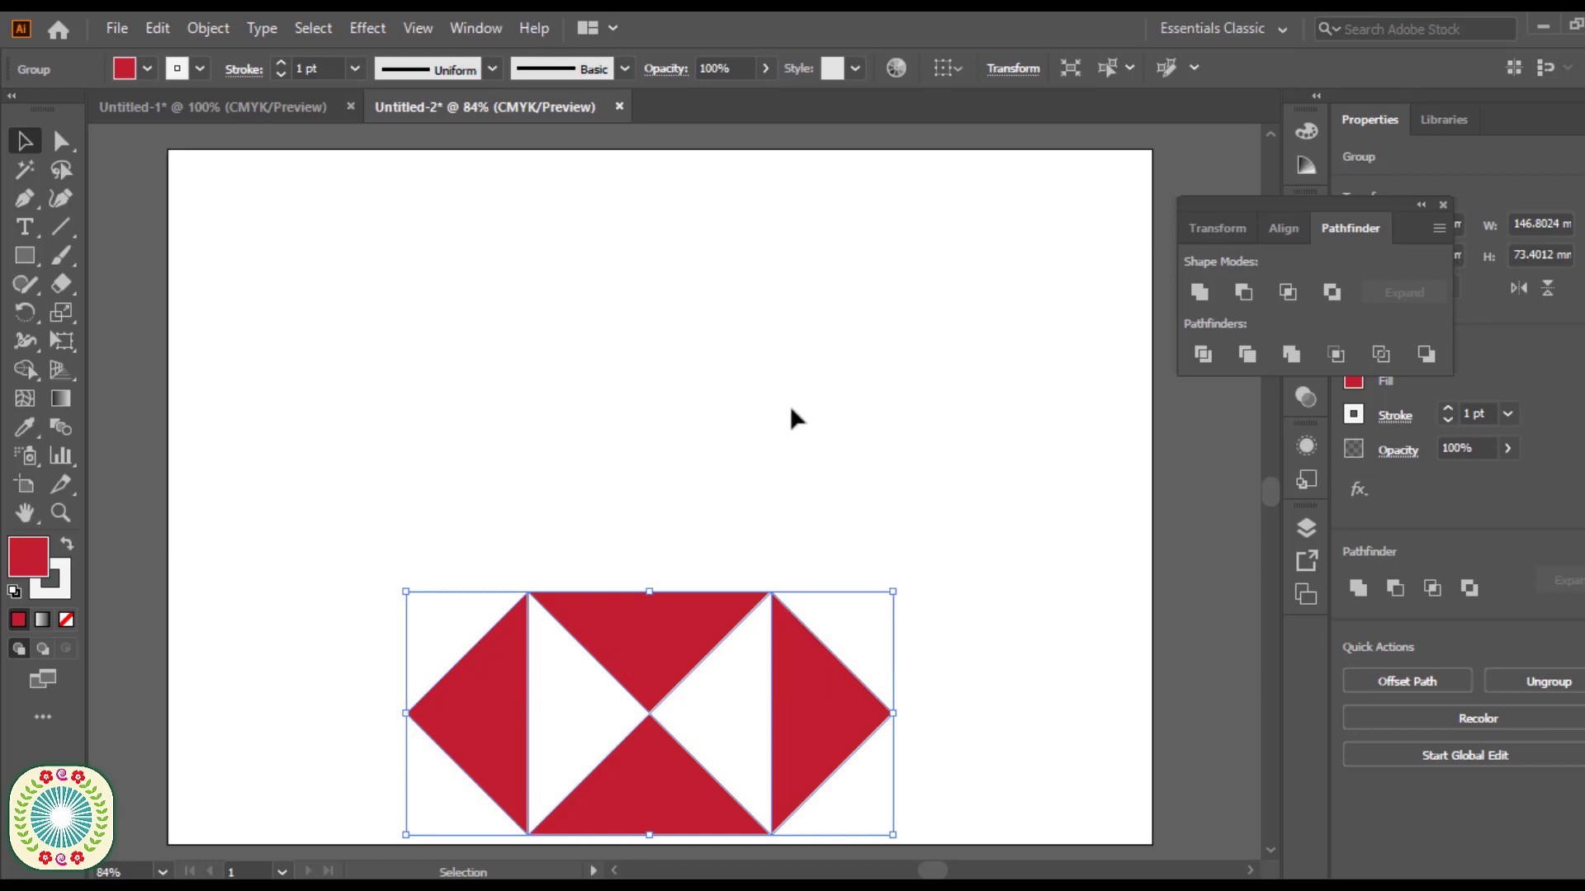
click(33, 255)
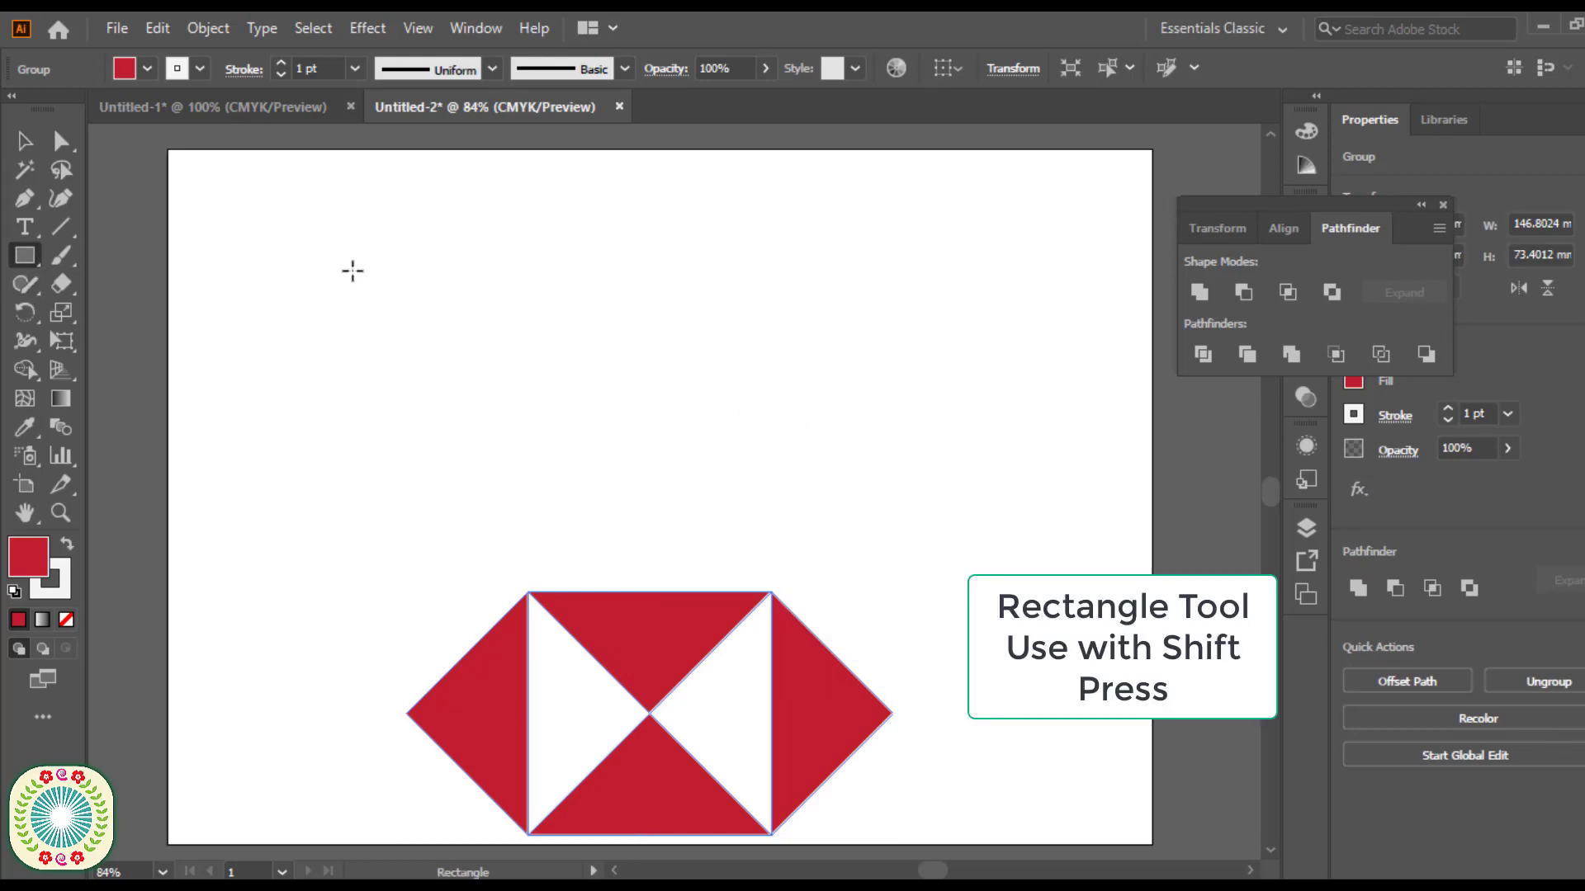
drag(345, 263, 598, 367)
key(shift)
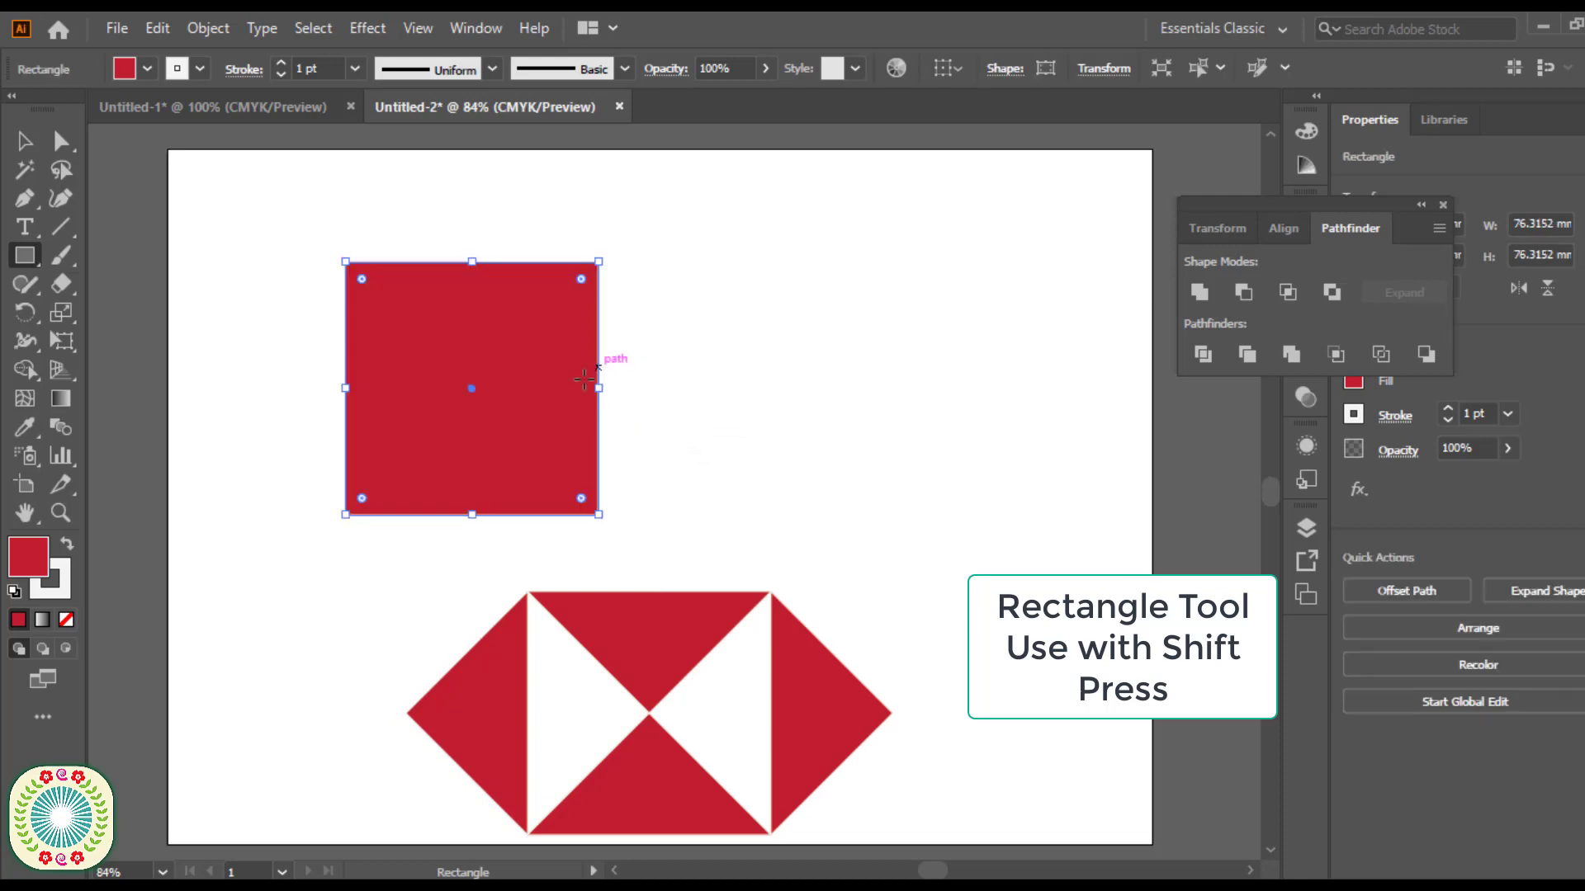
key(v)
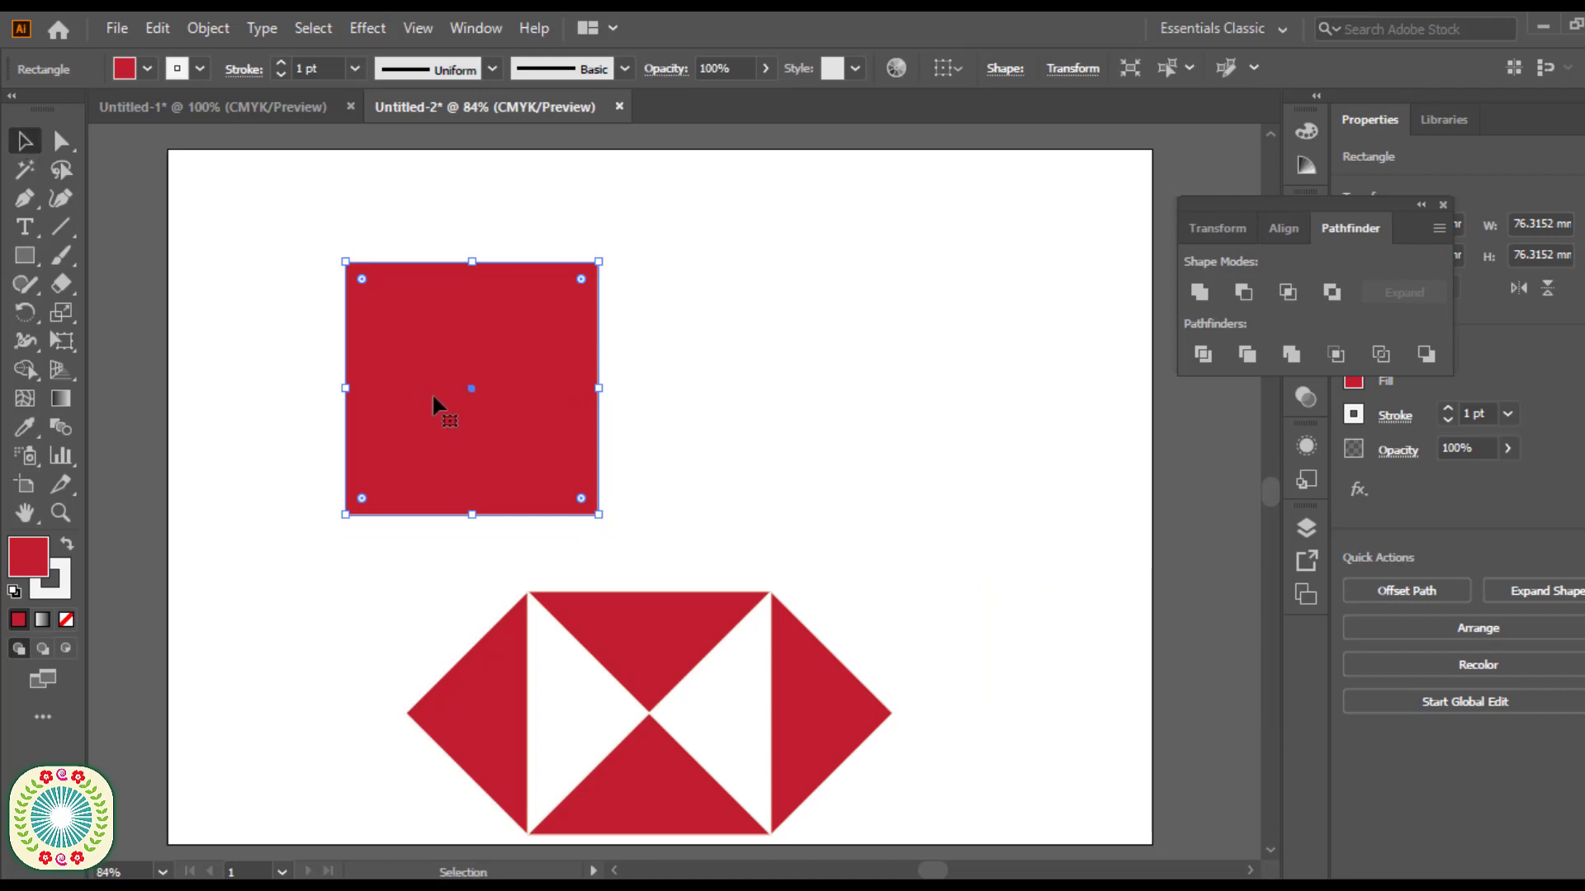
drag(432, 393, 566, 354)
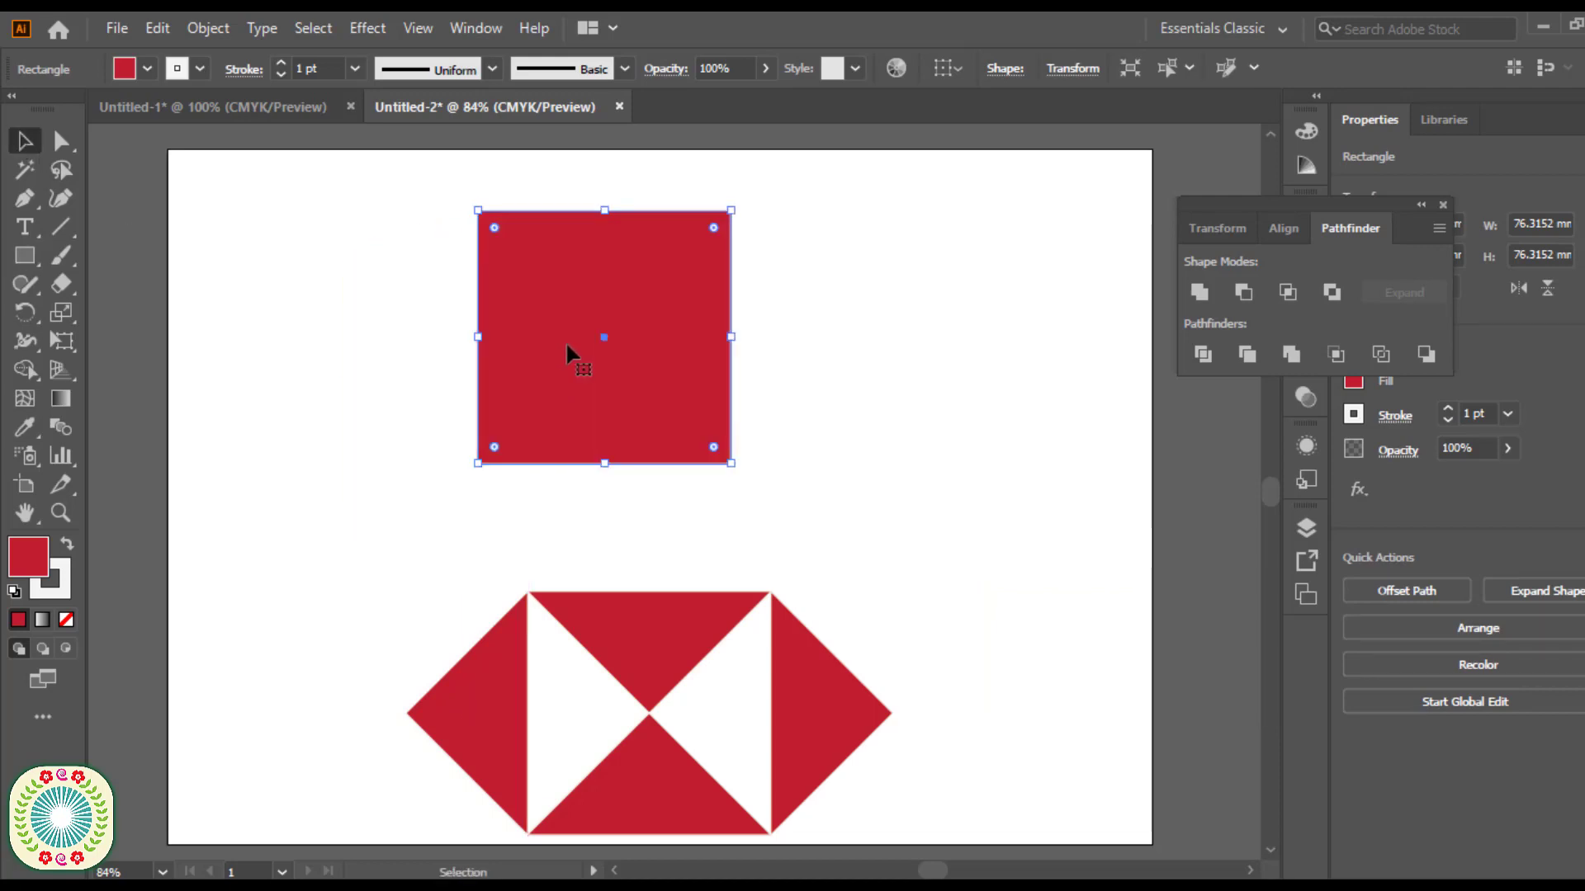
click(416, 341)
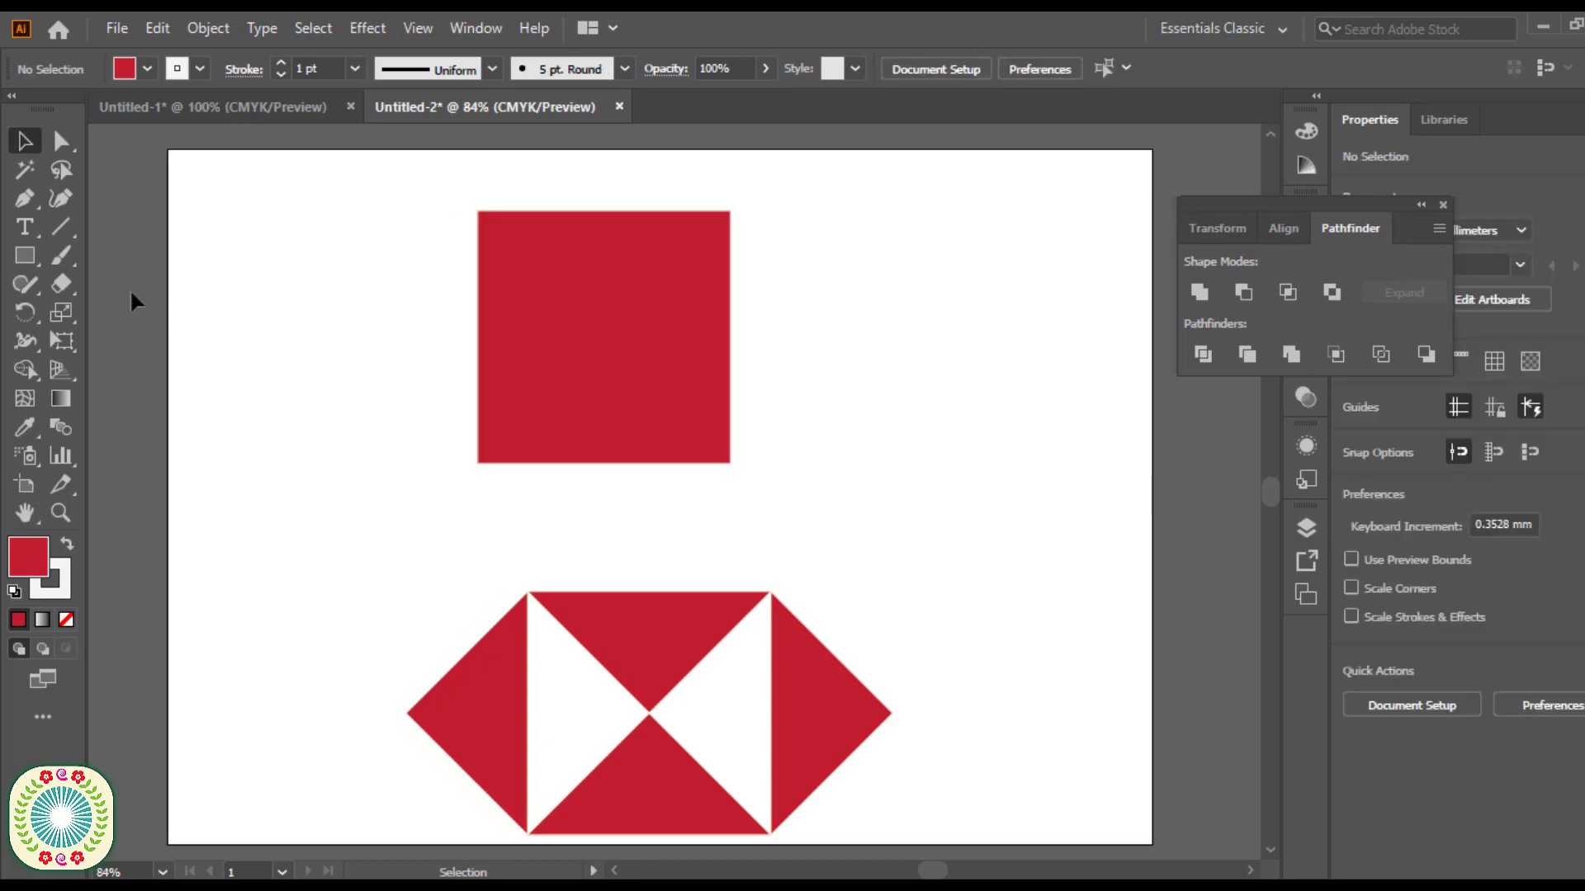
Draw two diagonal line segments across the square, connecting its opposite corners.
click(66, 226)
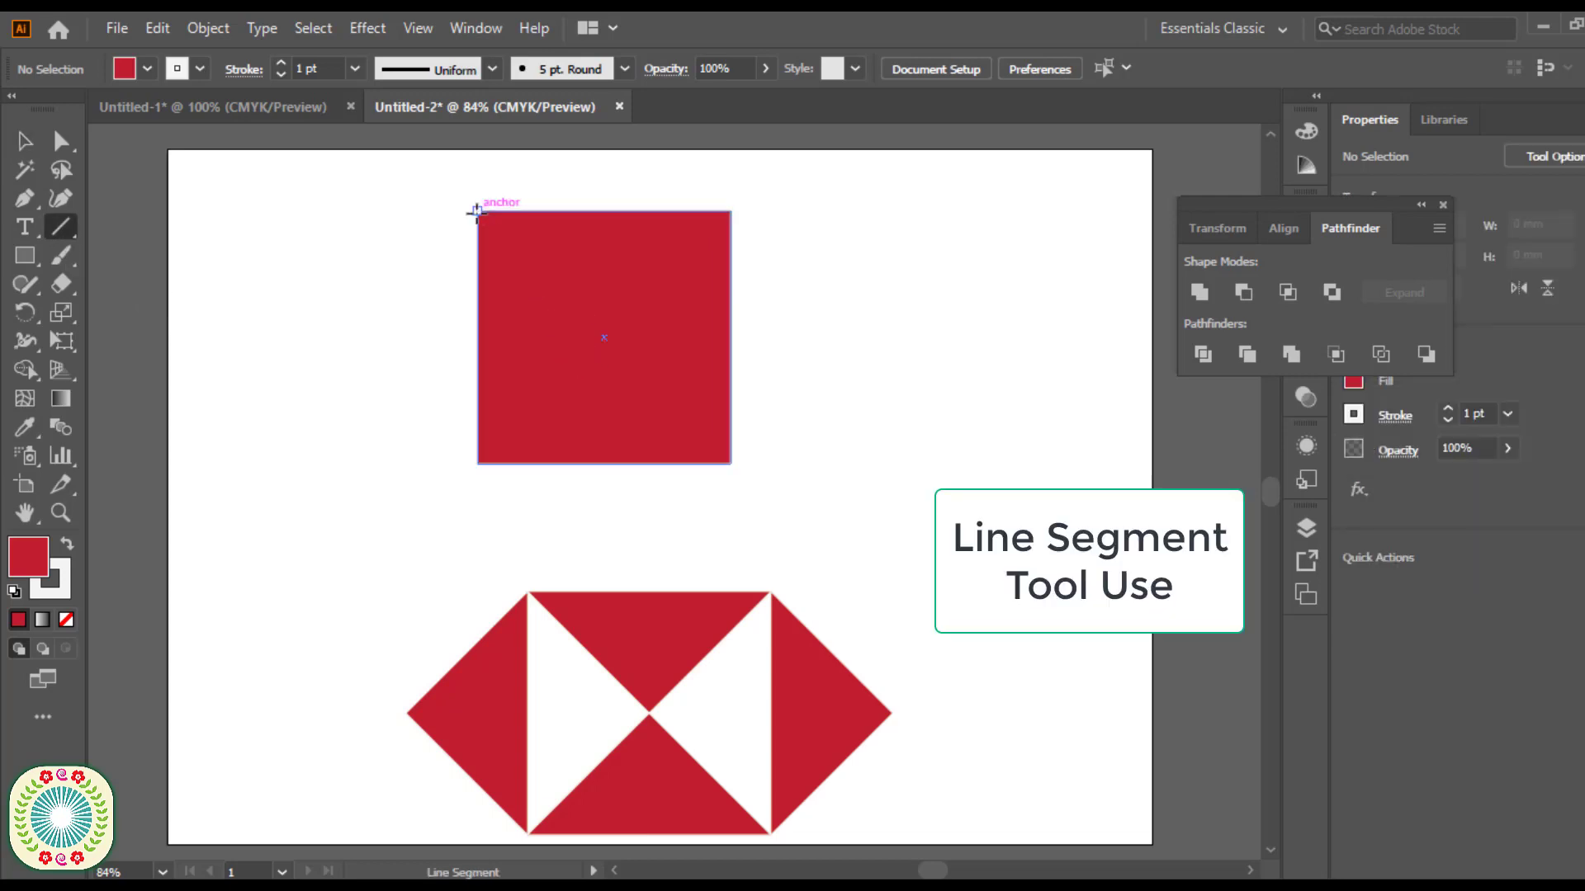
drag(481, 214, 731, 464)
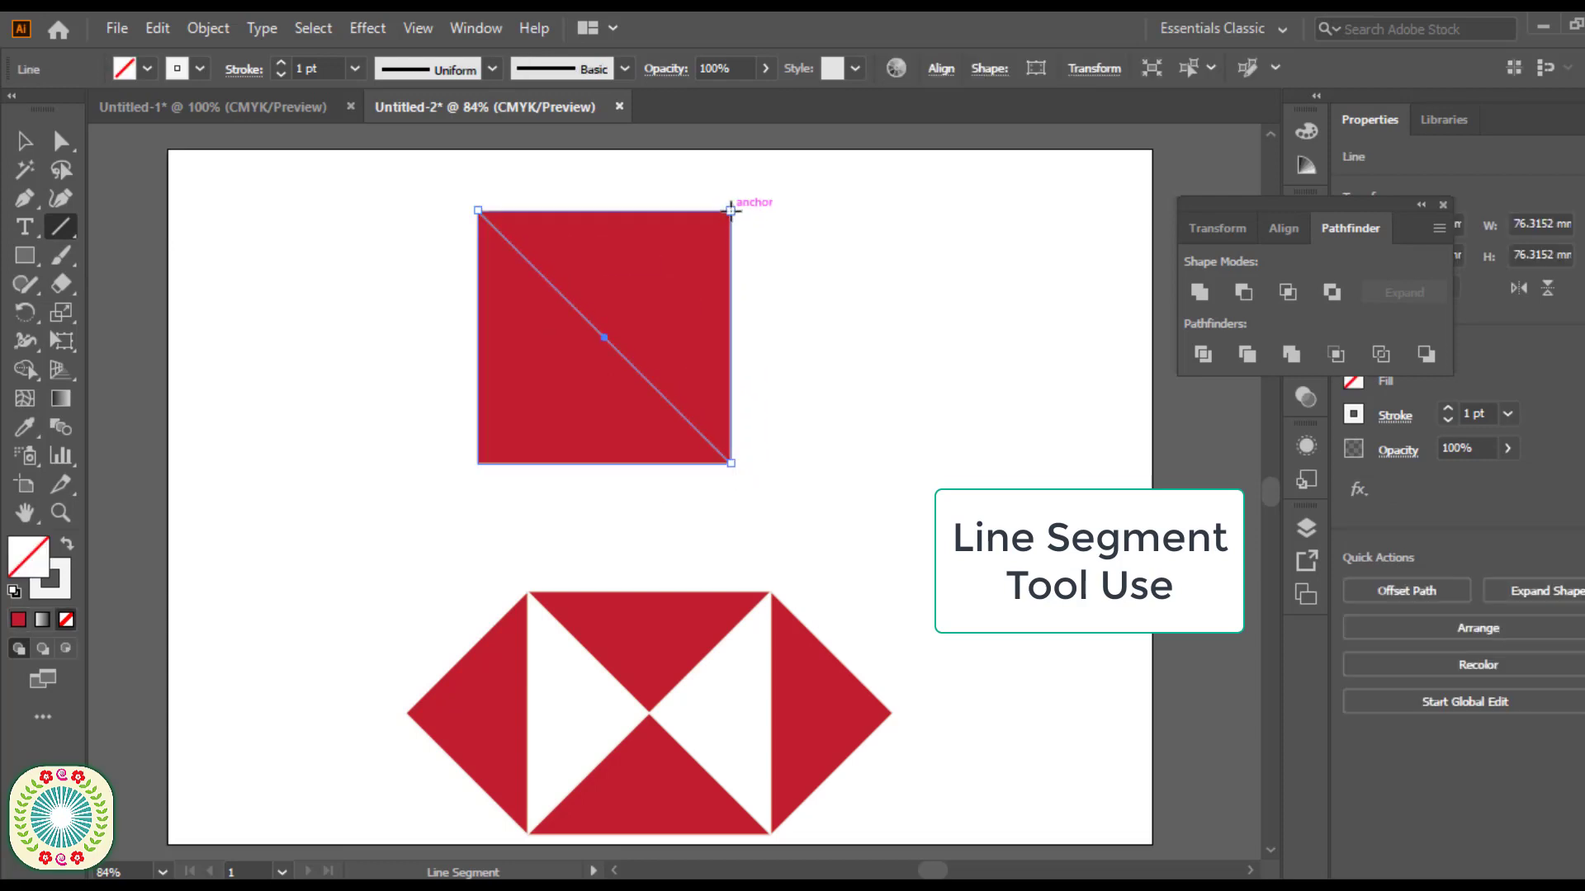
drag(732, 212, 477, 463)
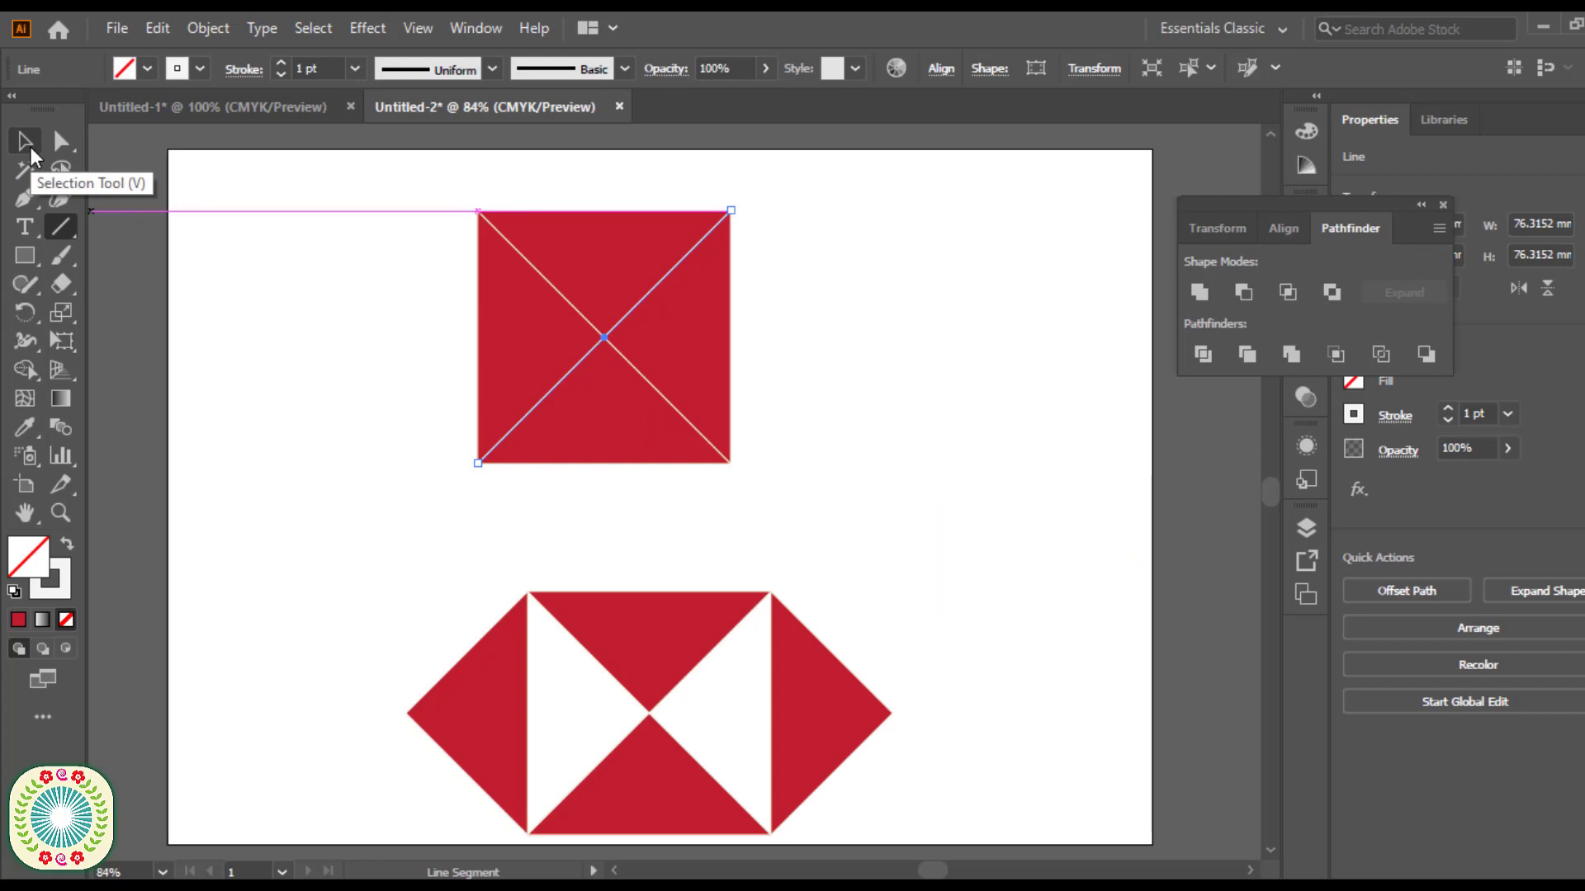
Select the square with both diagonals and split it into four triangles with the Pathfinder Divide operation.
click(29, 147)
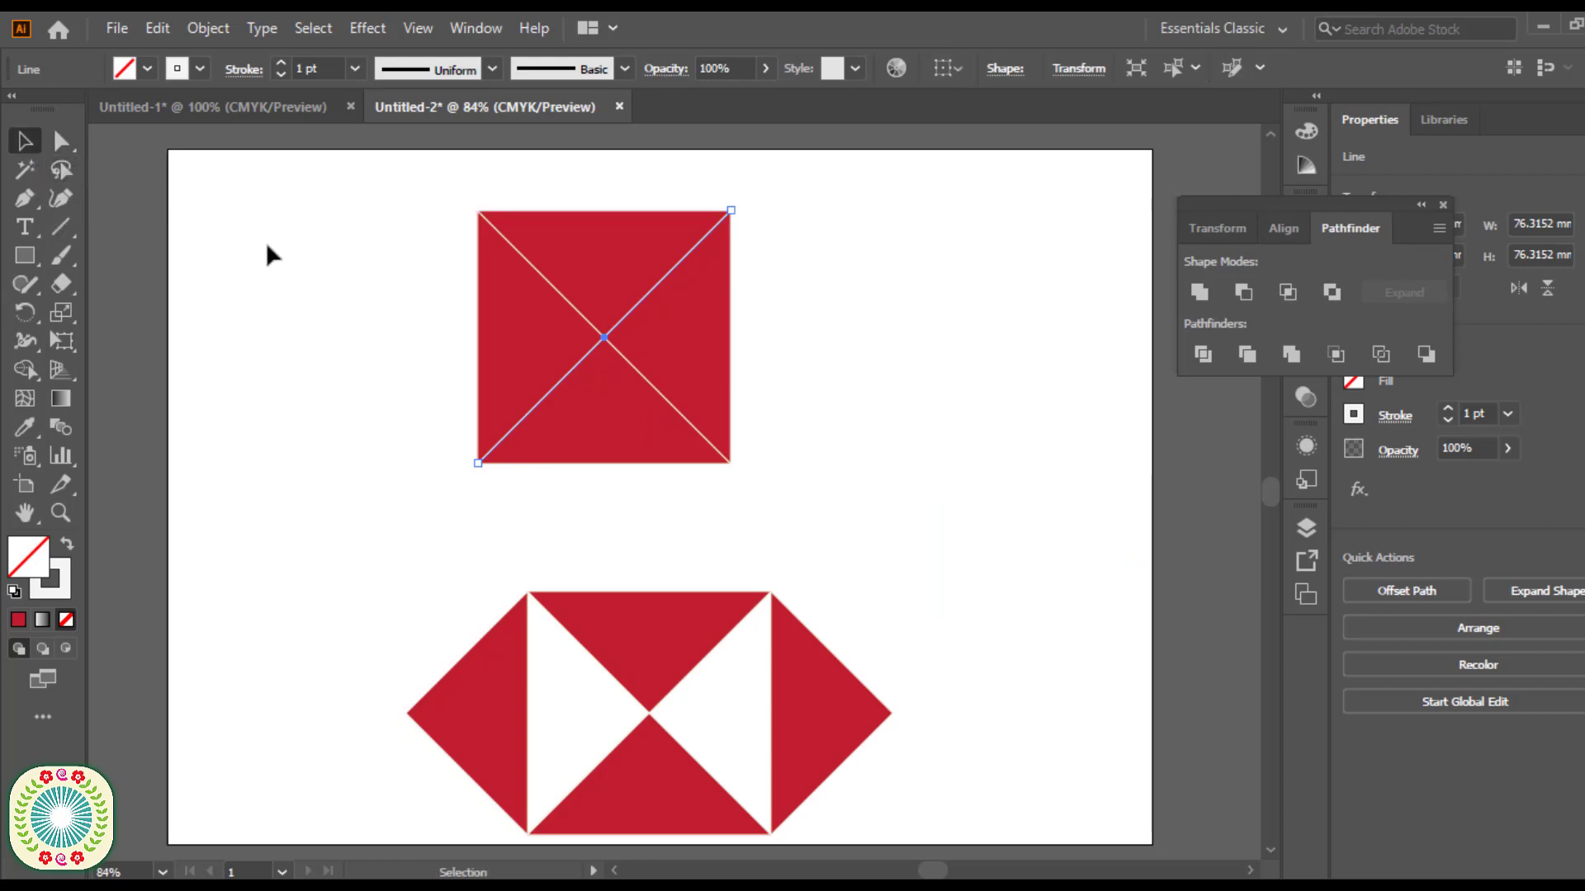
drag(269, 243, 740, 497)
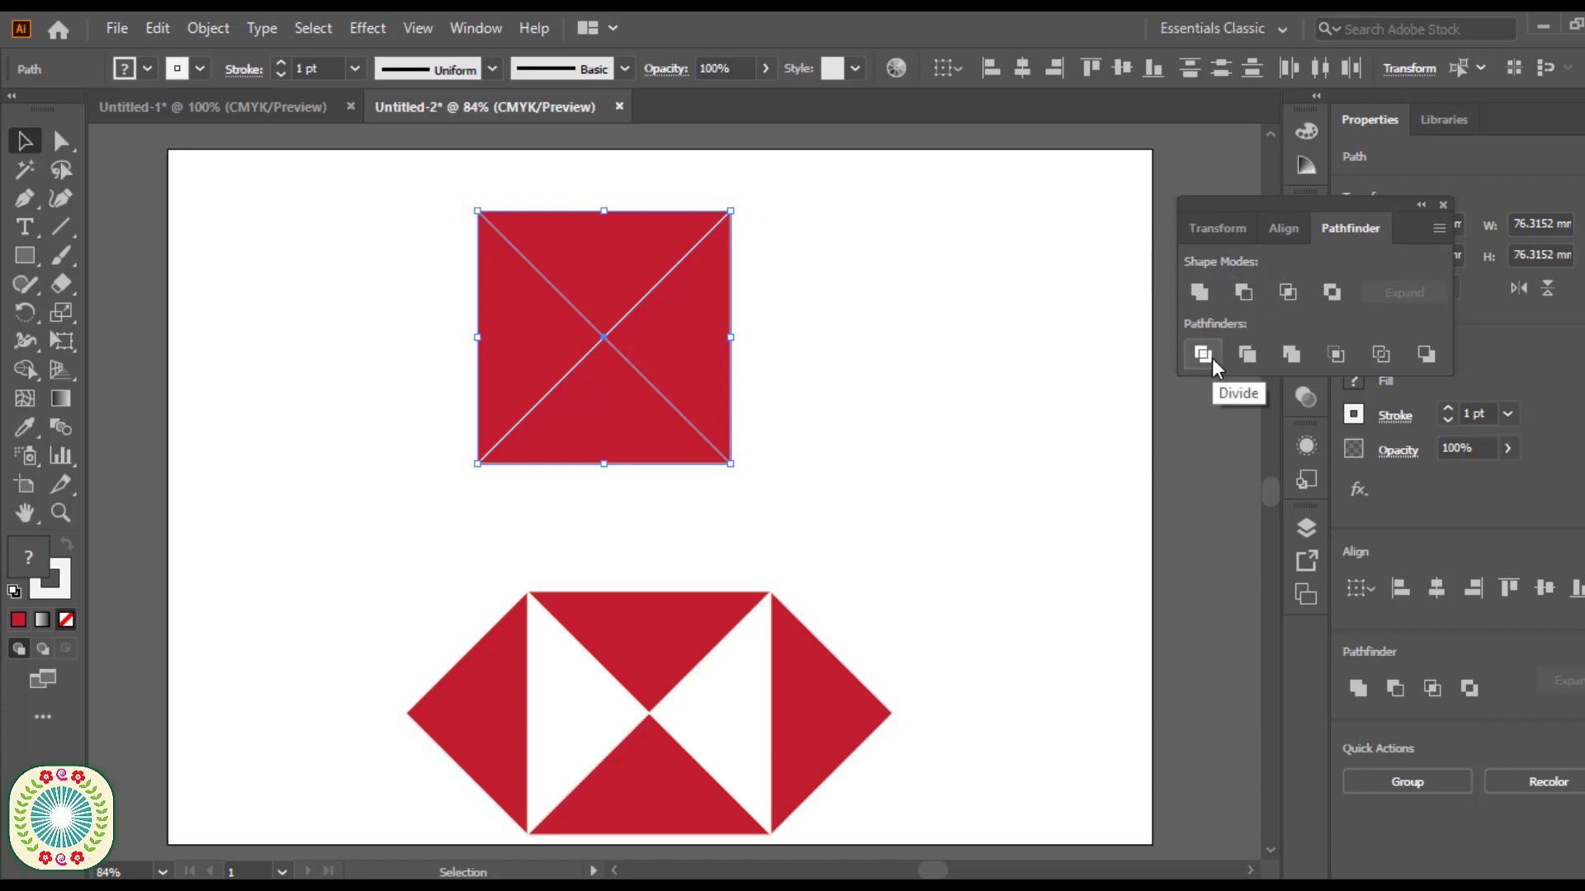
click(1442, 205)
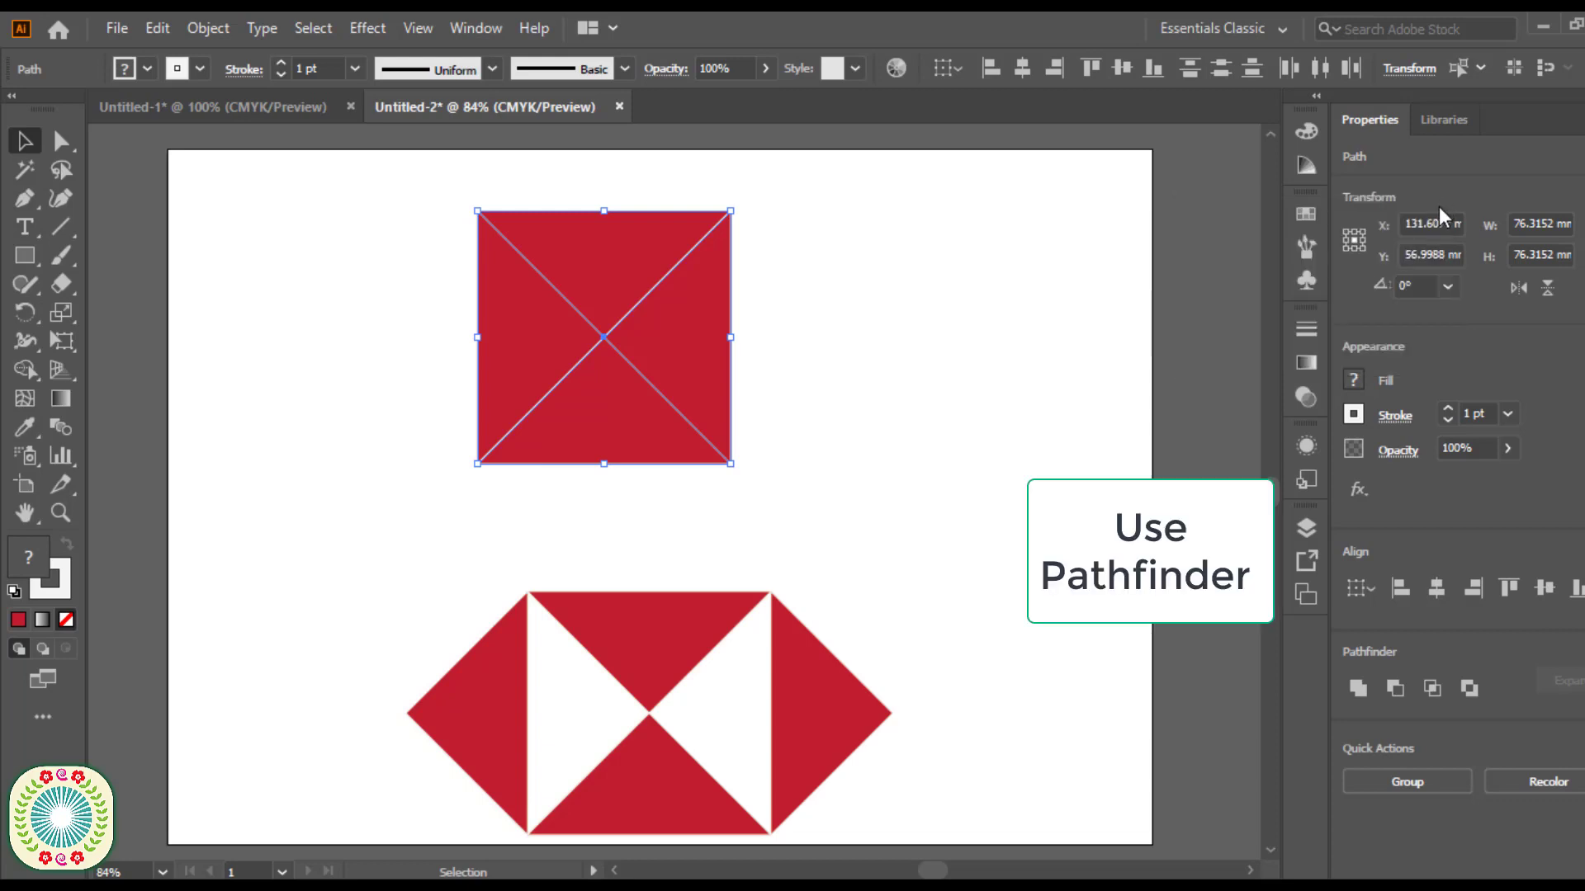
click(476, 28)
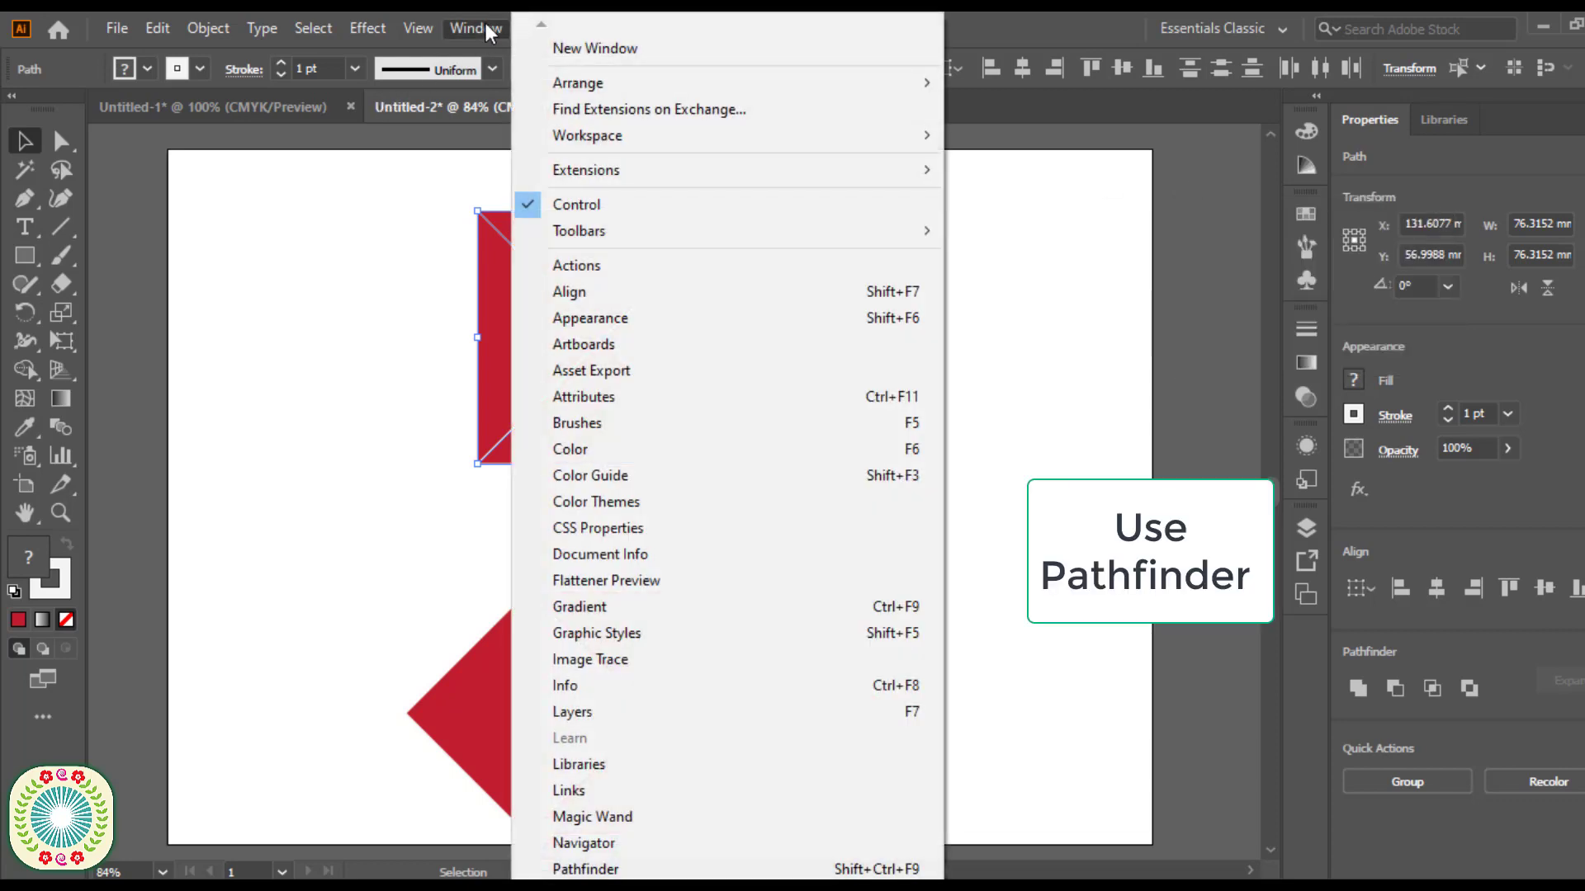
click(585, 869)
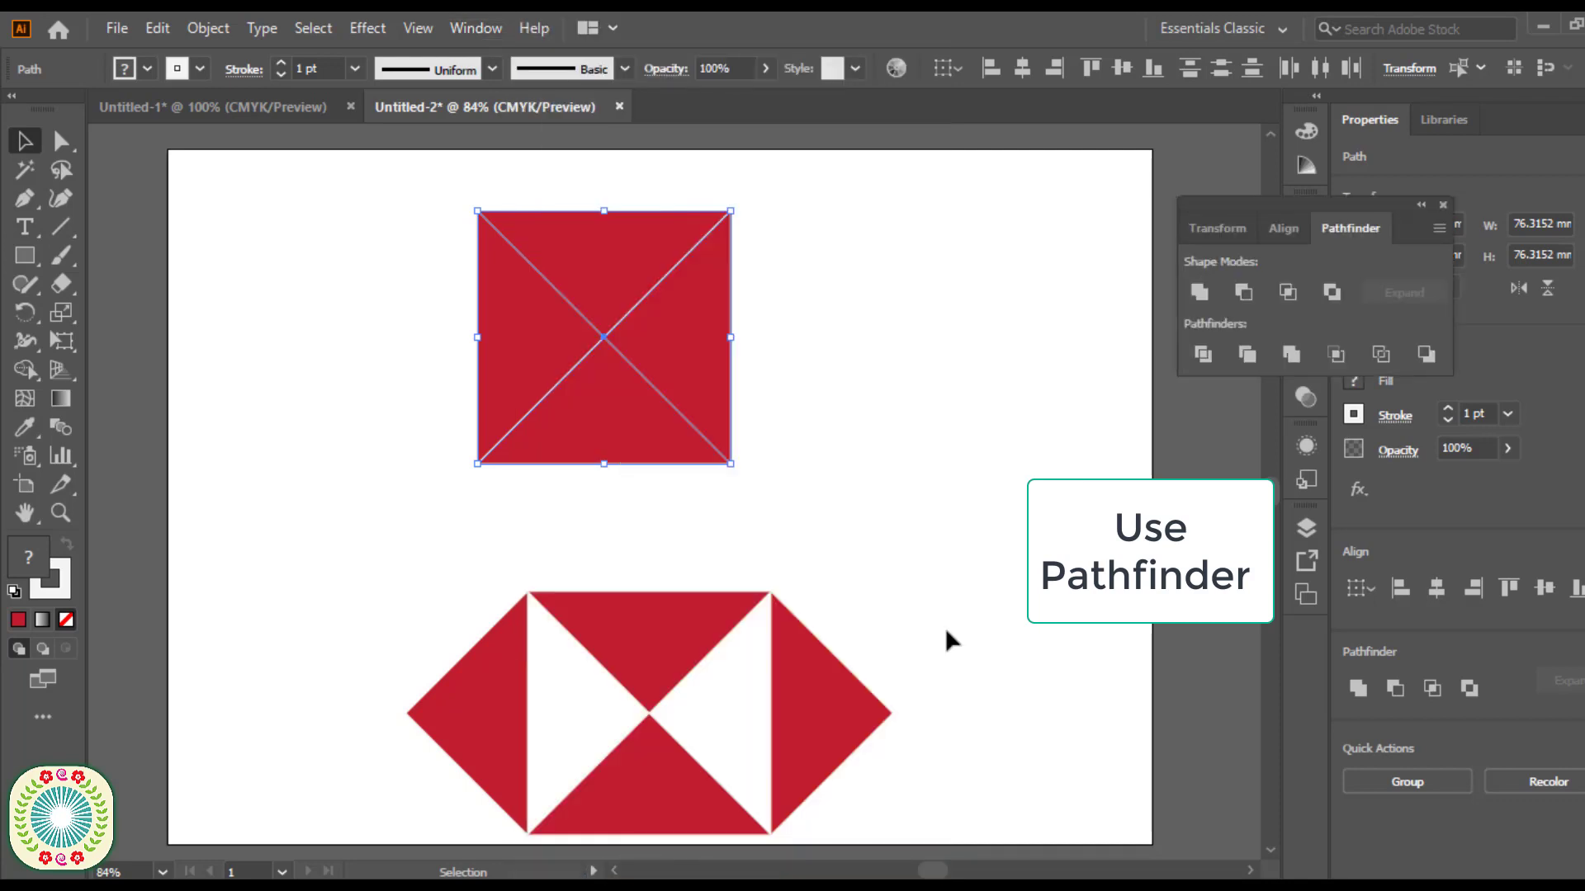
click(1211, 355)
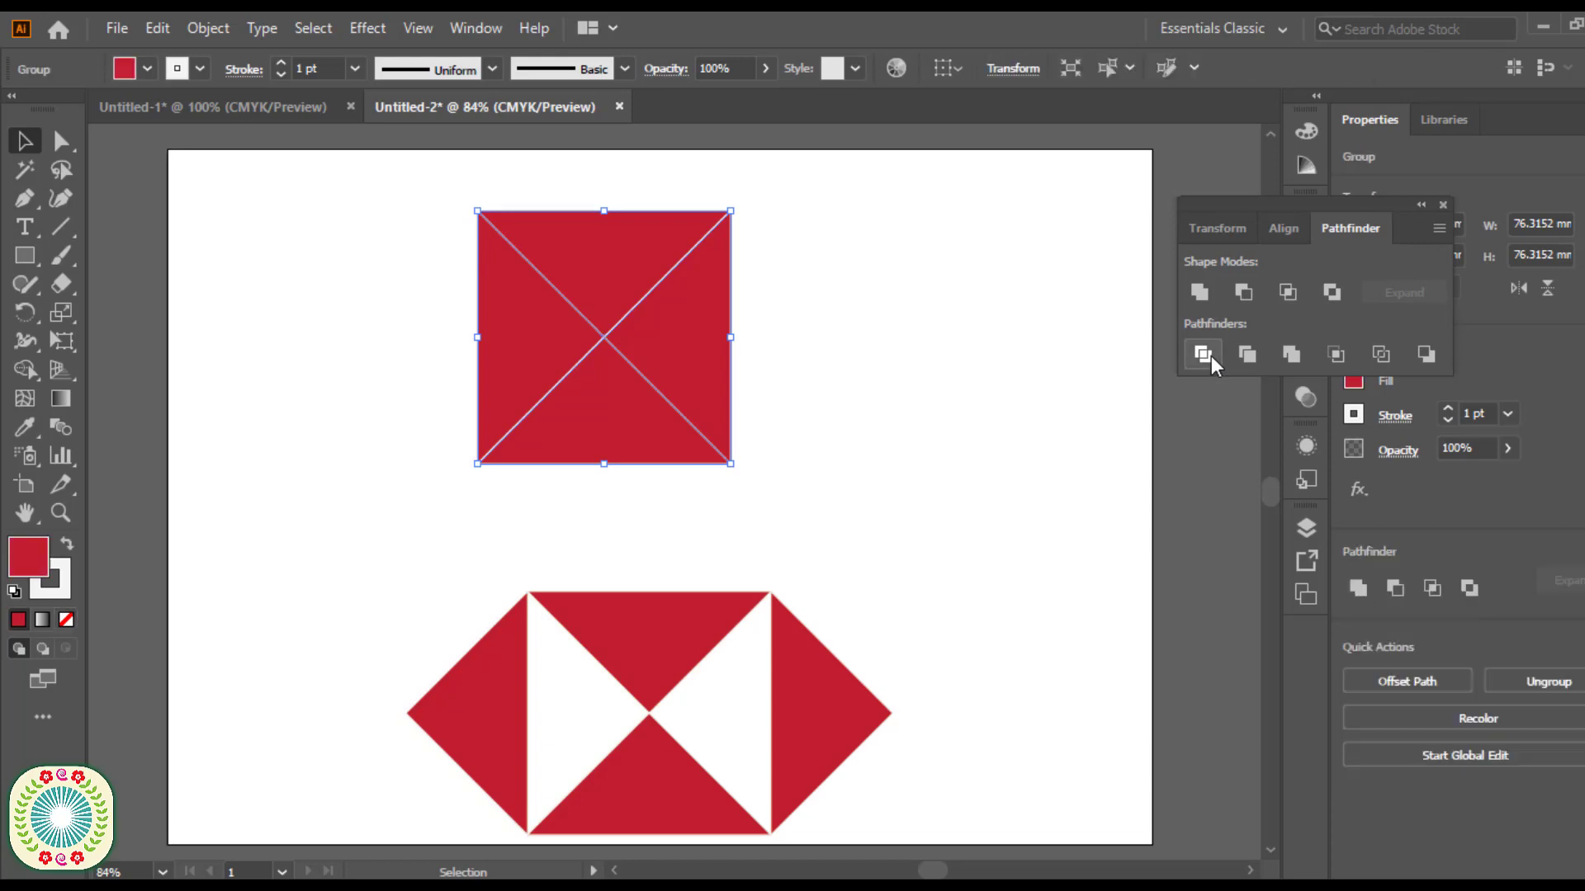
click(889, 360)
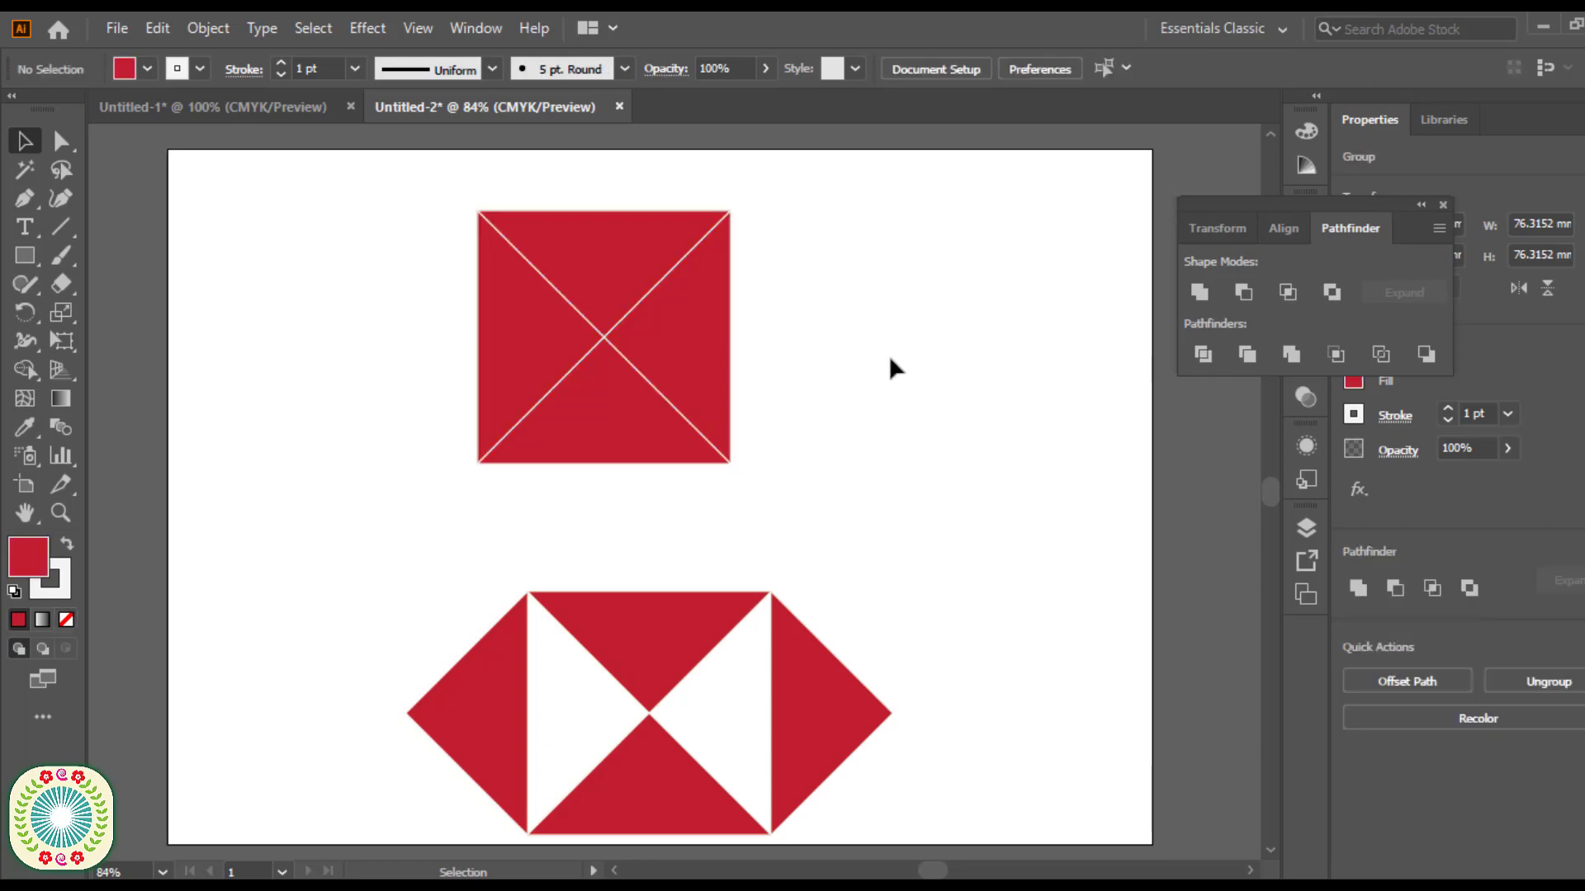
Ungroup the divided square so that its four triangles are separate objects.
drag(386, 197, 732, 450)
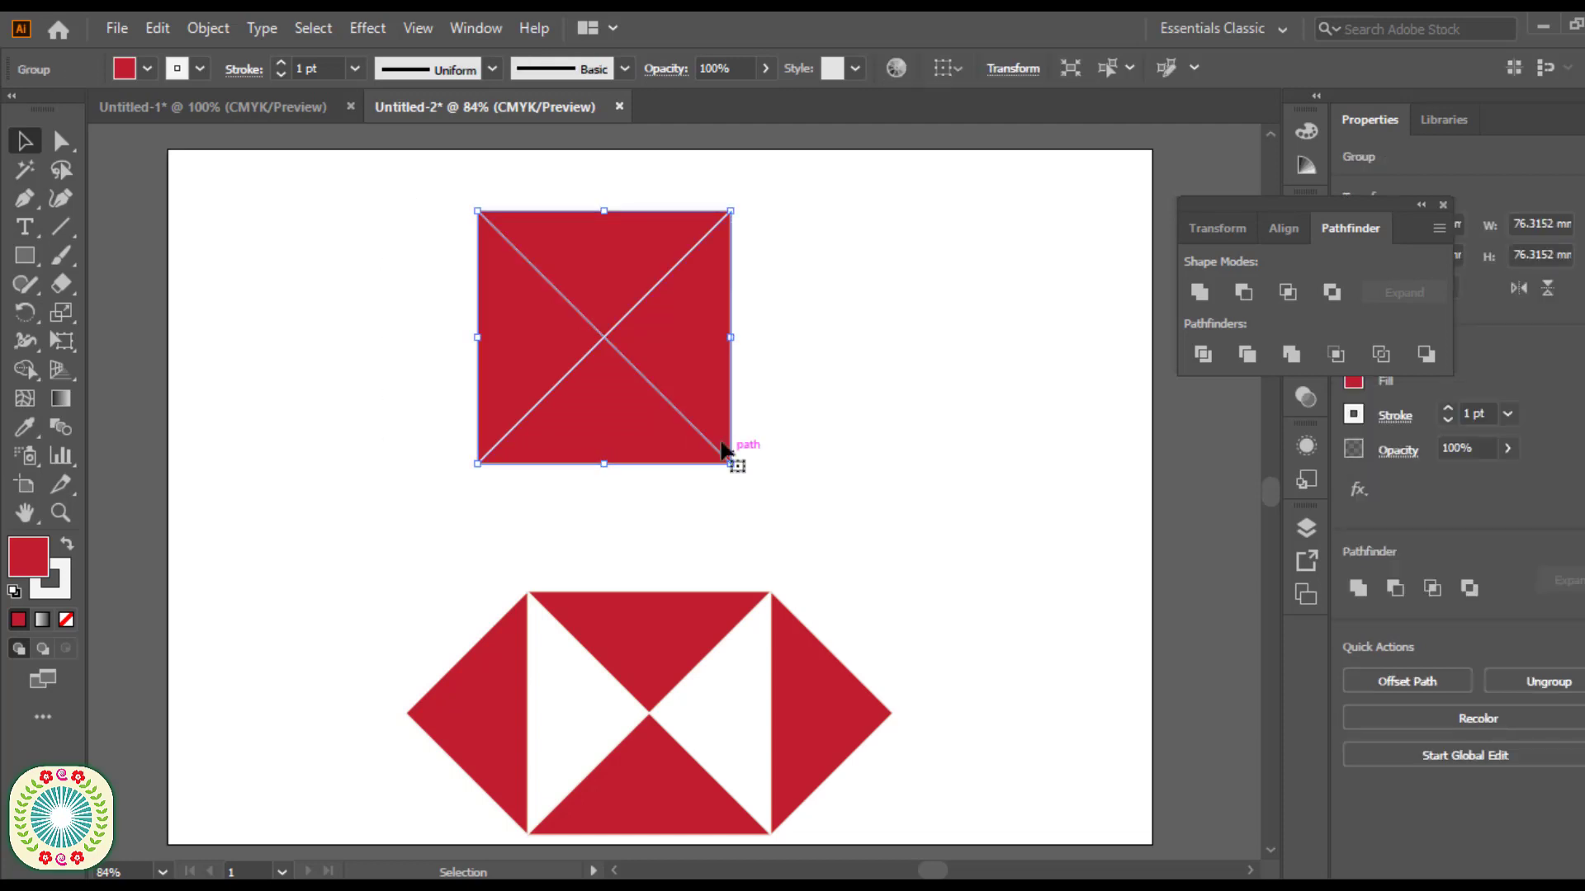
right_click(636, 369)
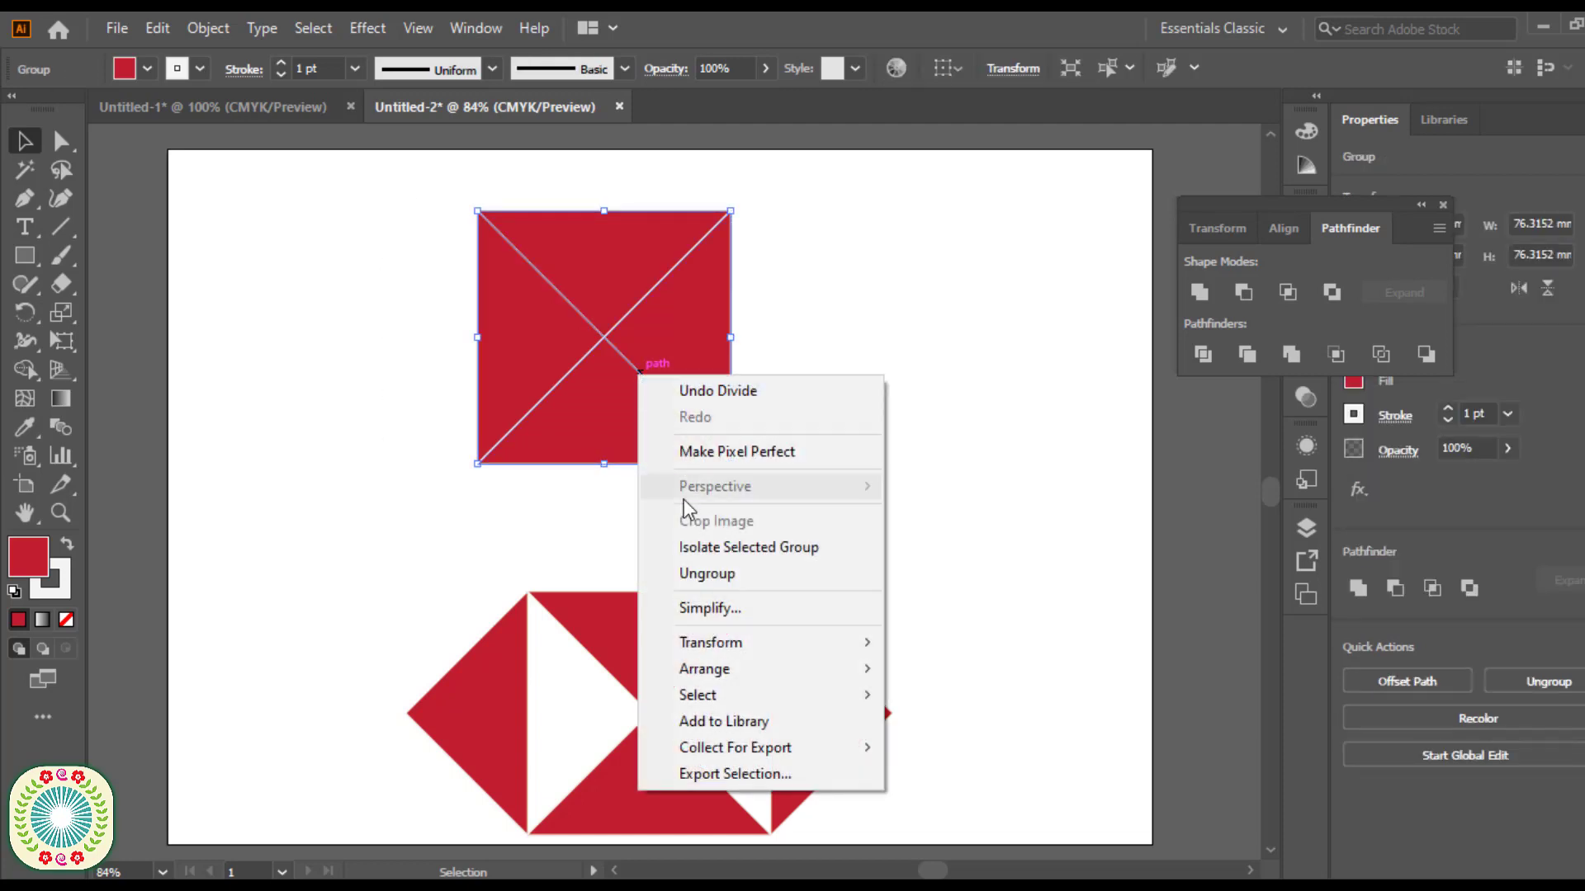
click(703, 575)
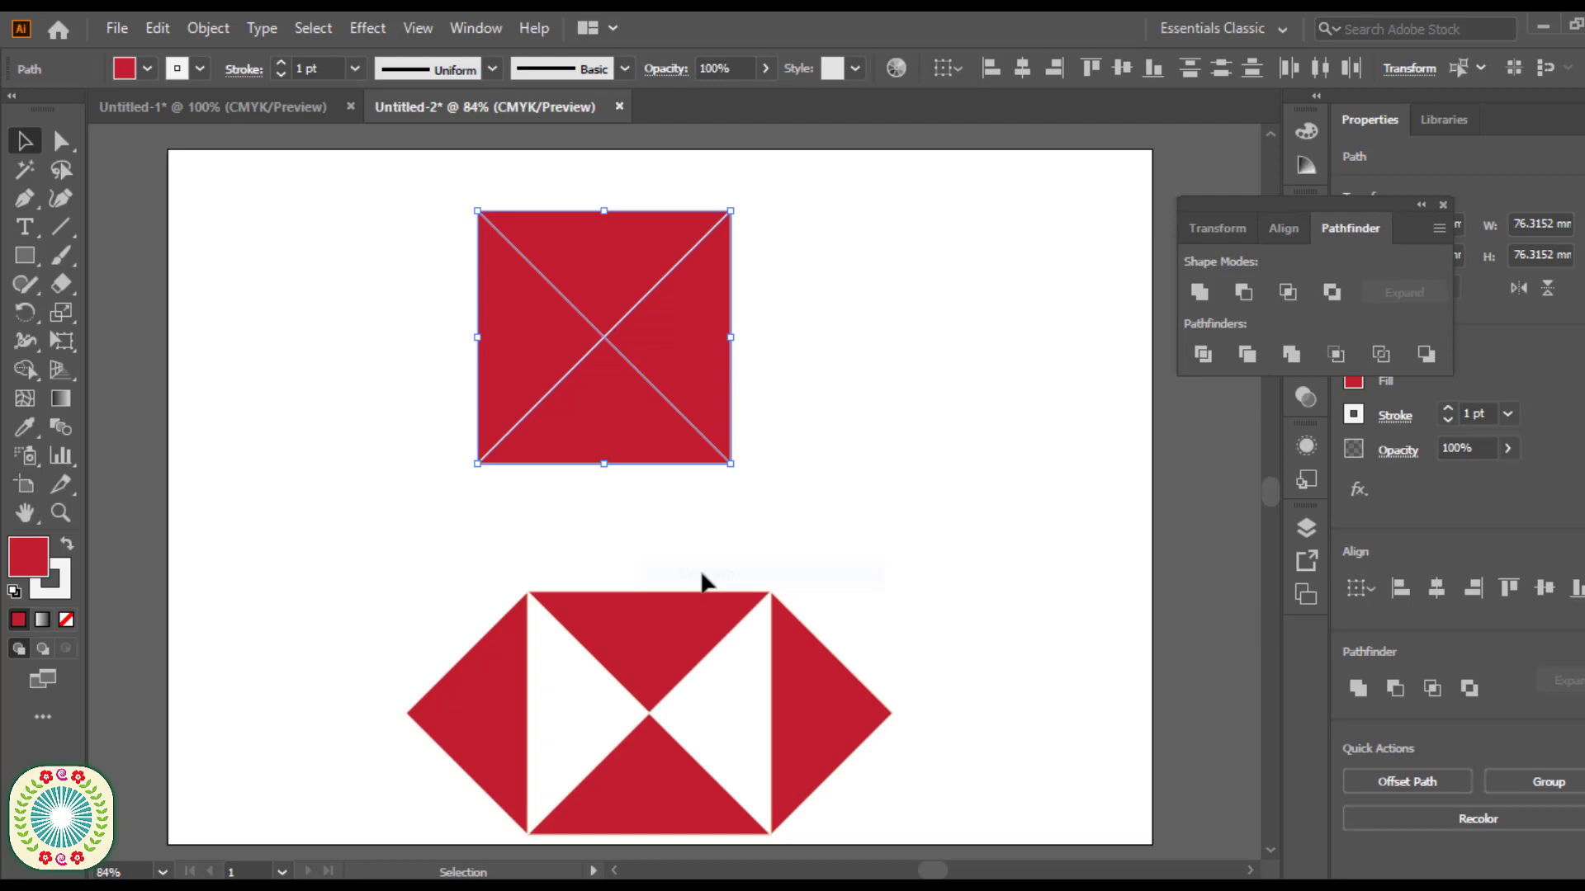
click(876, 442)
Reflect the square's right triangle across the vertical axis and move it outward against the square's right side, pointing right.
click(706, 376)
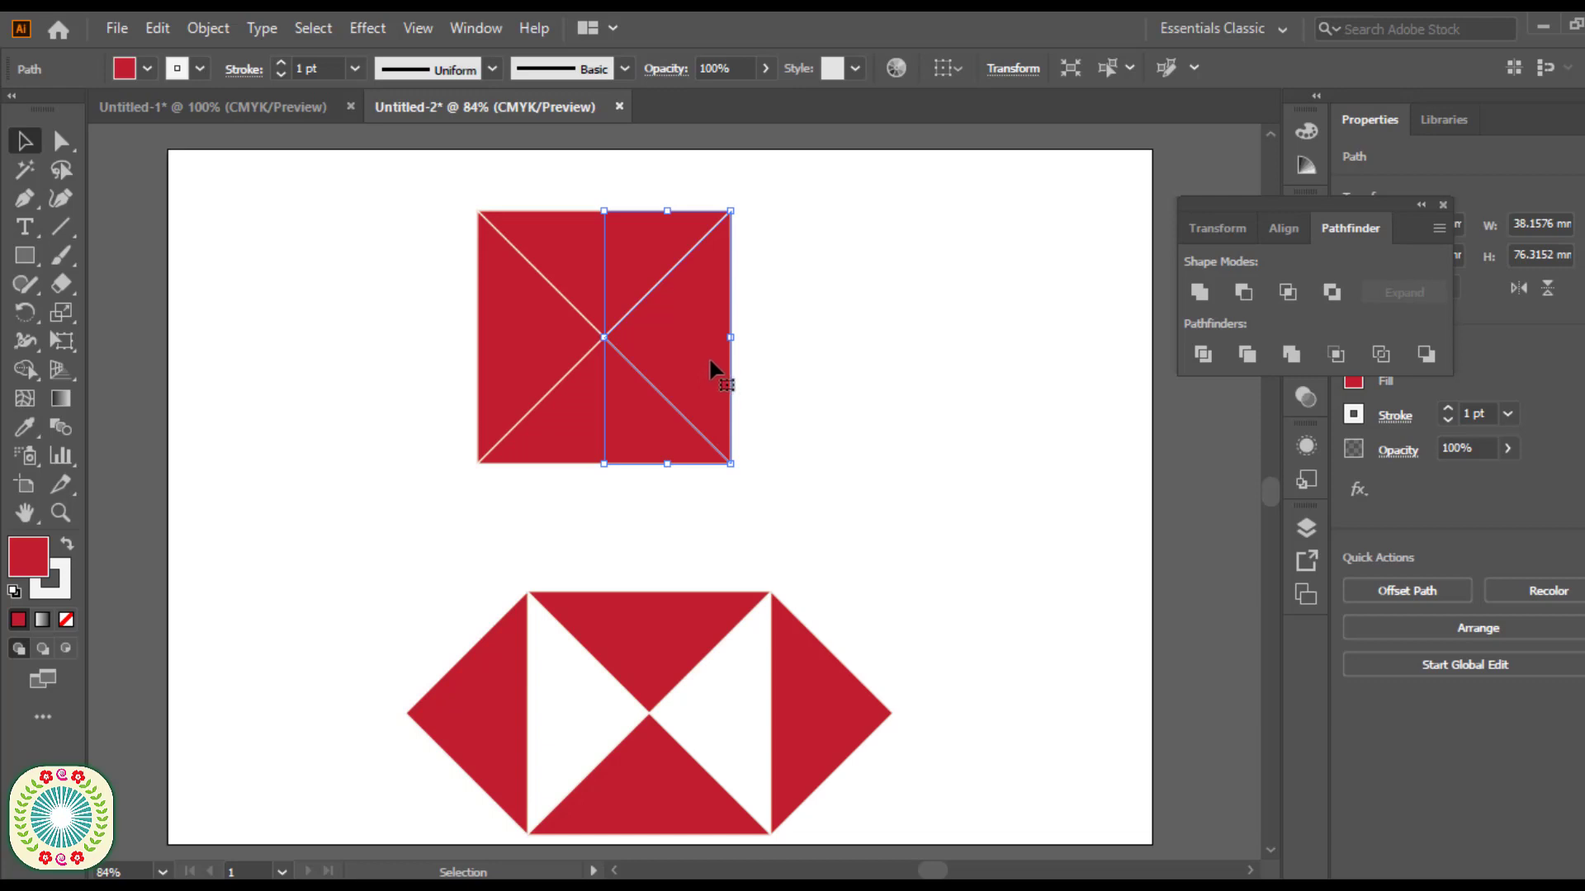
right_click(710, 366)
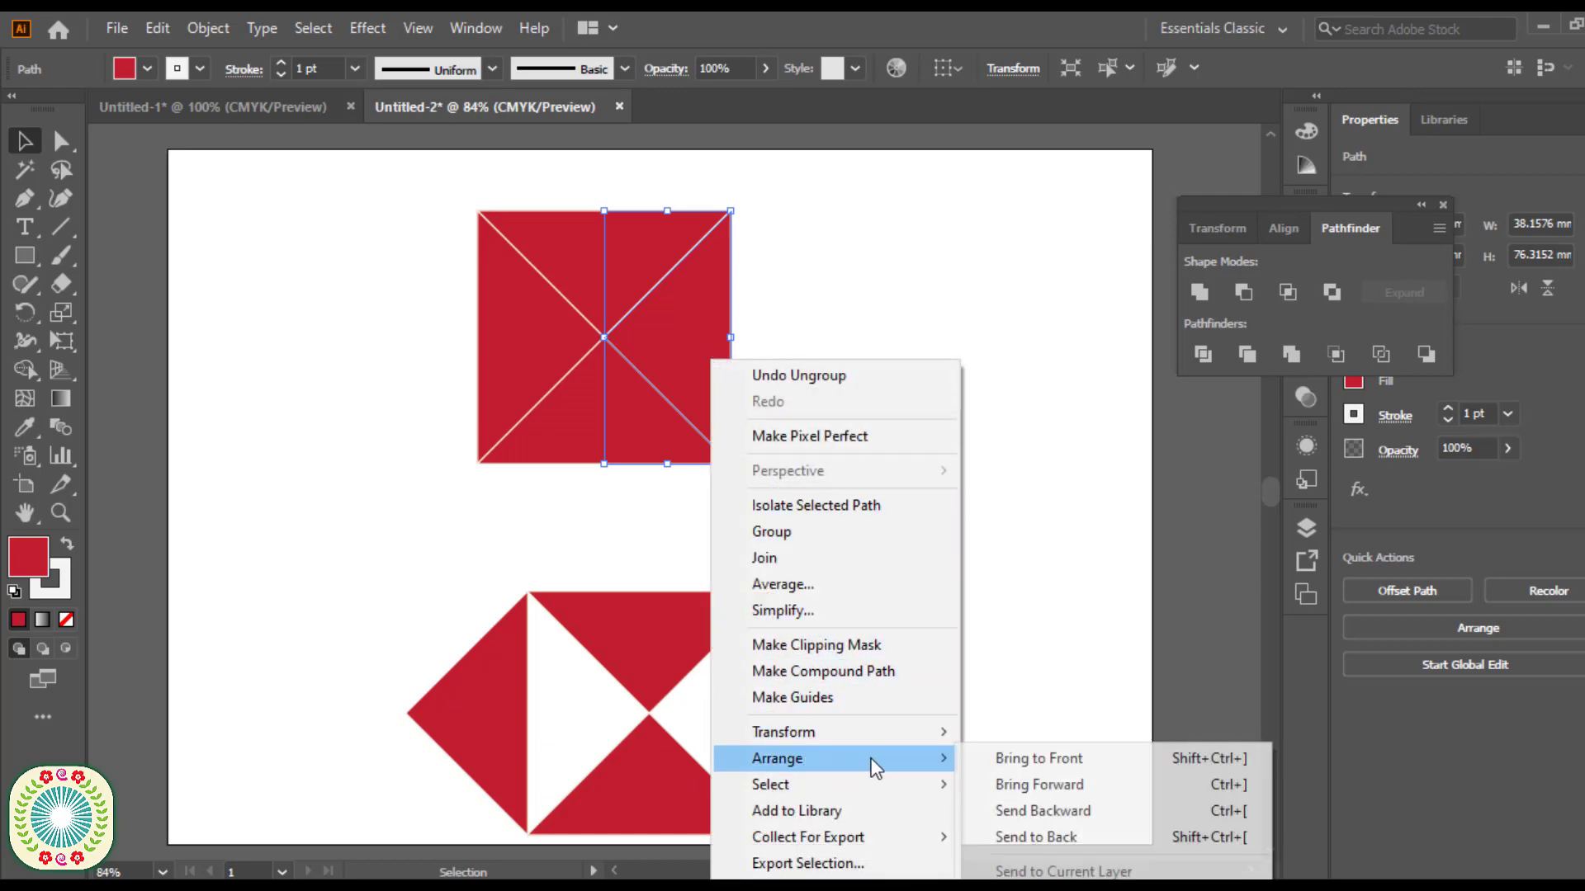
mouse_move(949, 731)
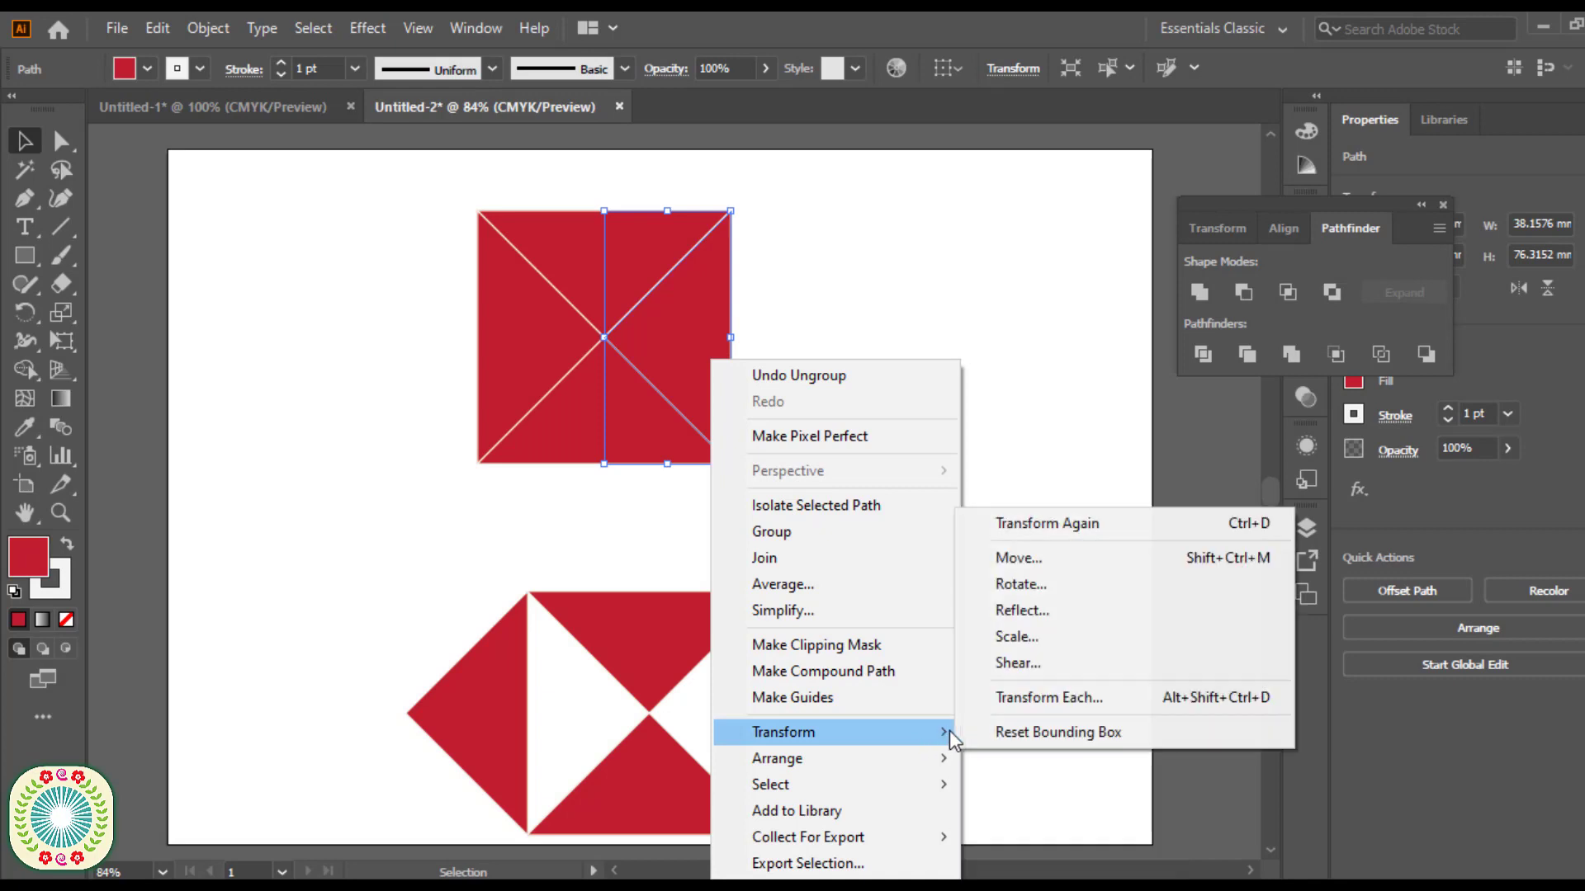
click(1032, 616)
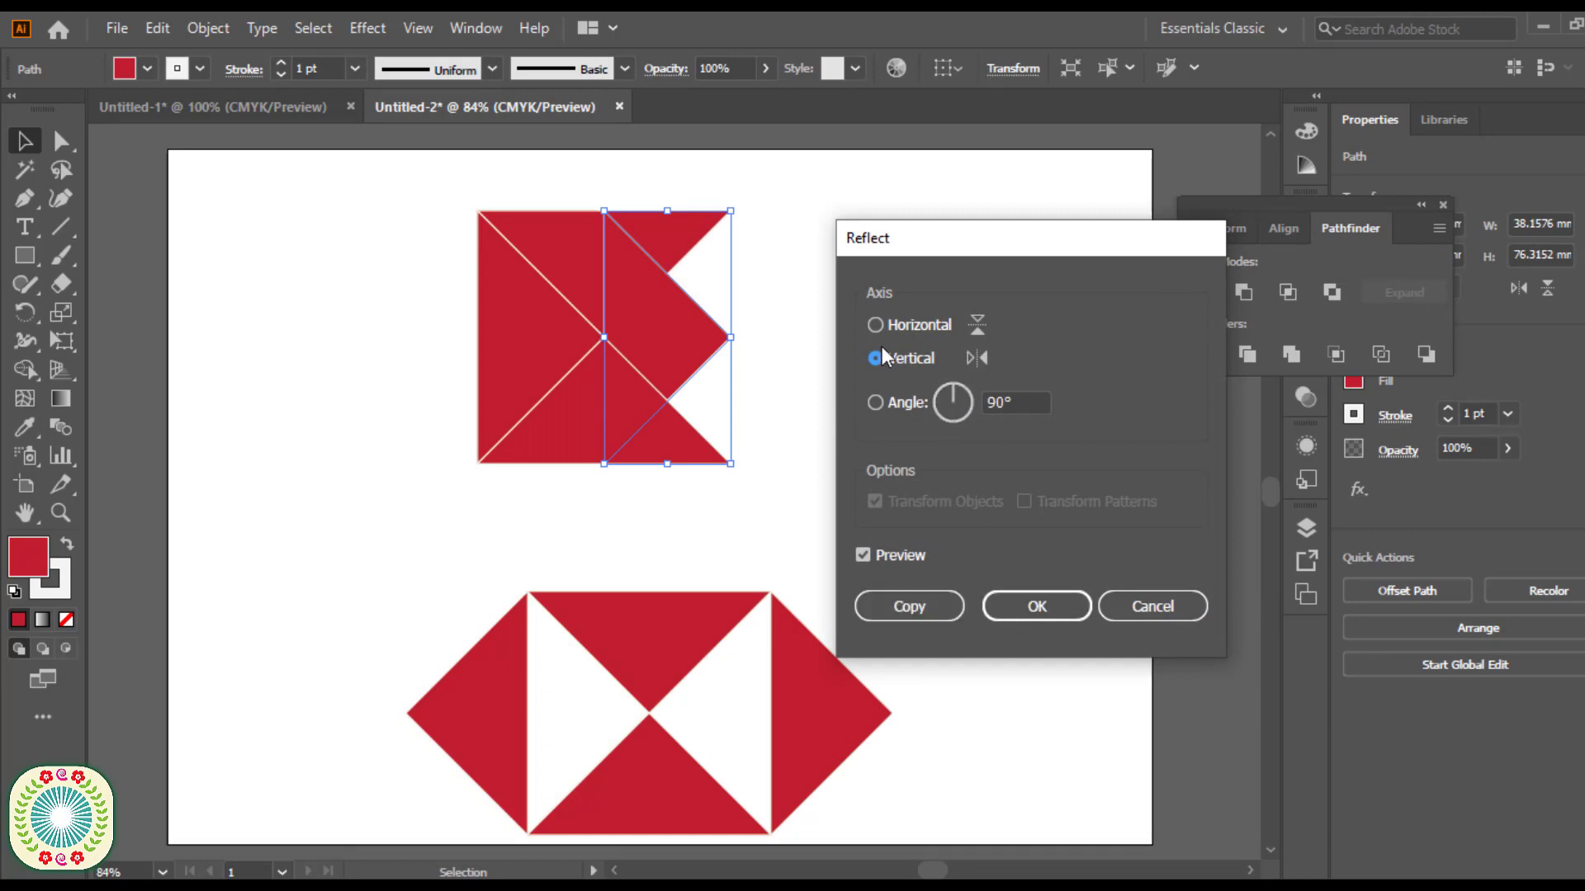
click(1060, 611)
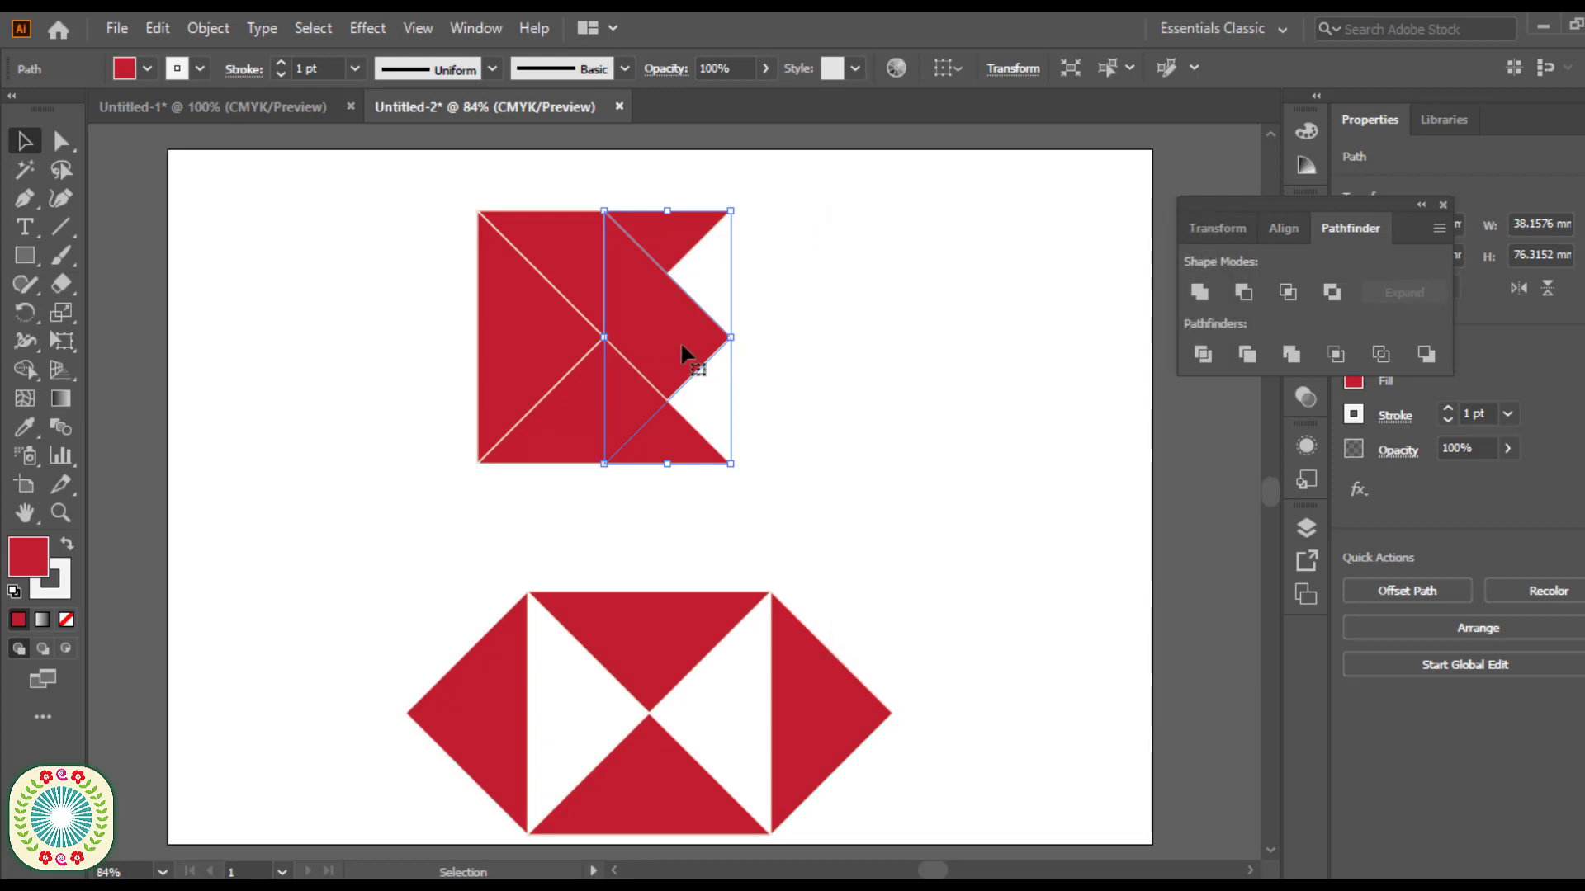
ctrl+click(697, 383)
ctrl+click(662, 455)
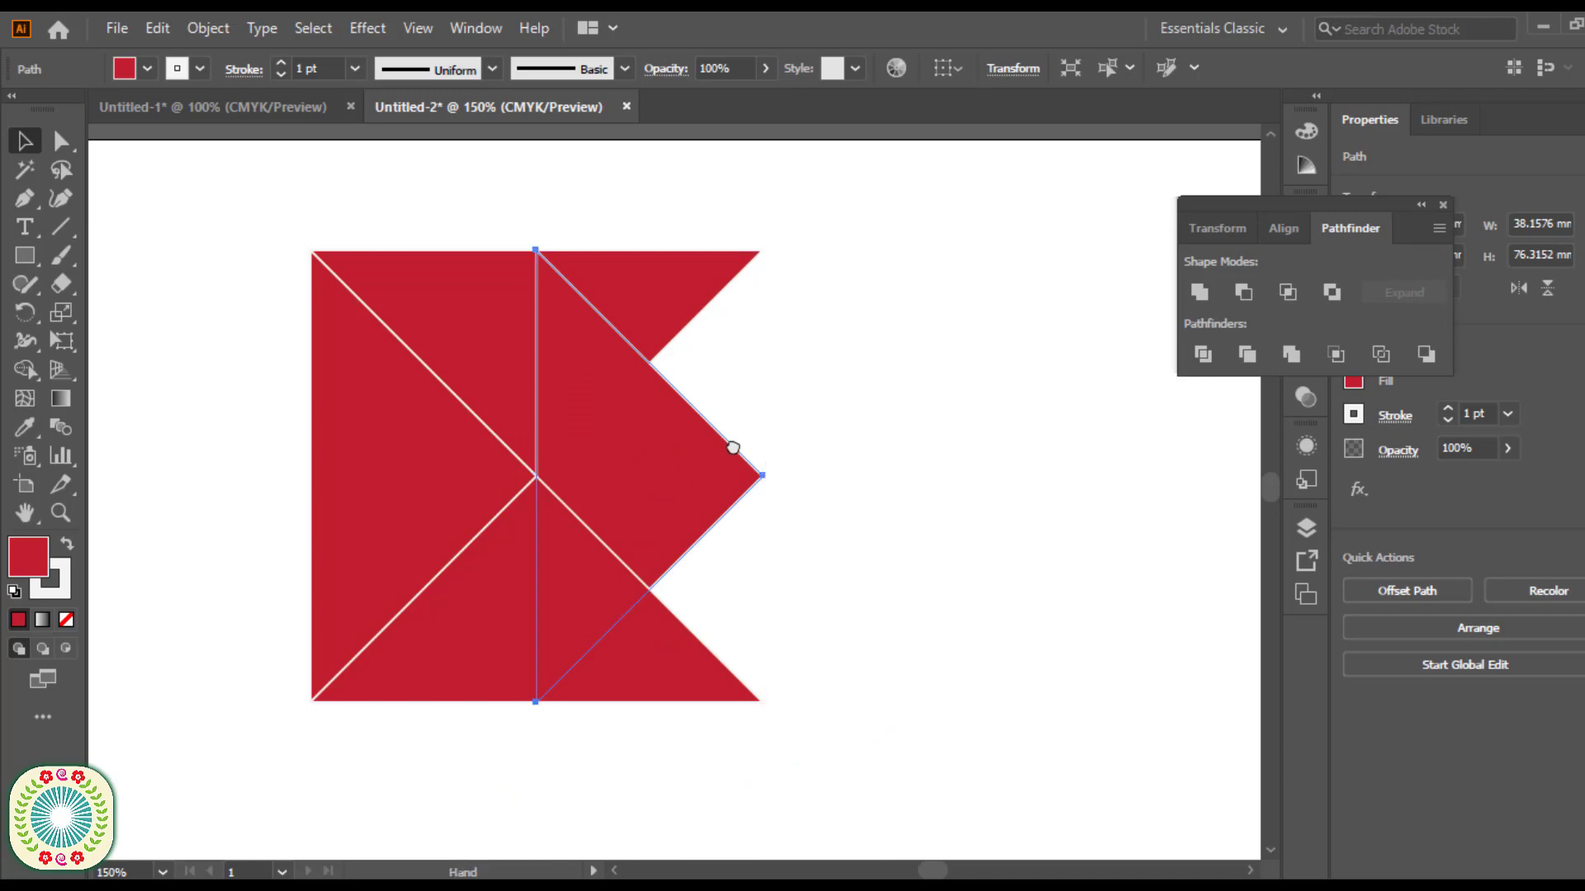
drag(662, 455, 905, 381)
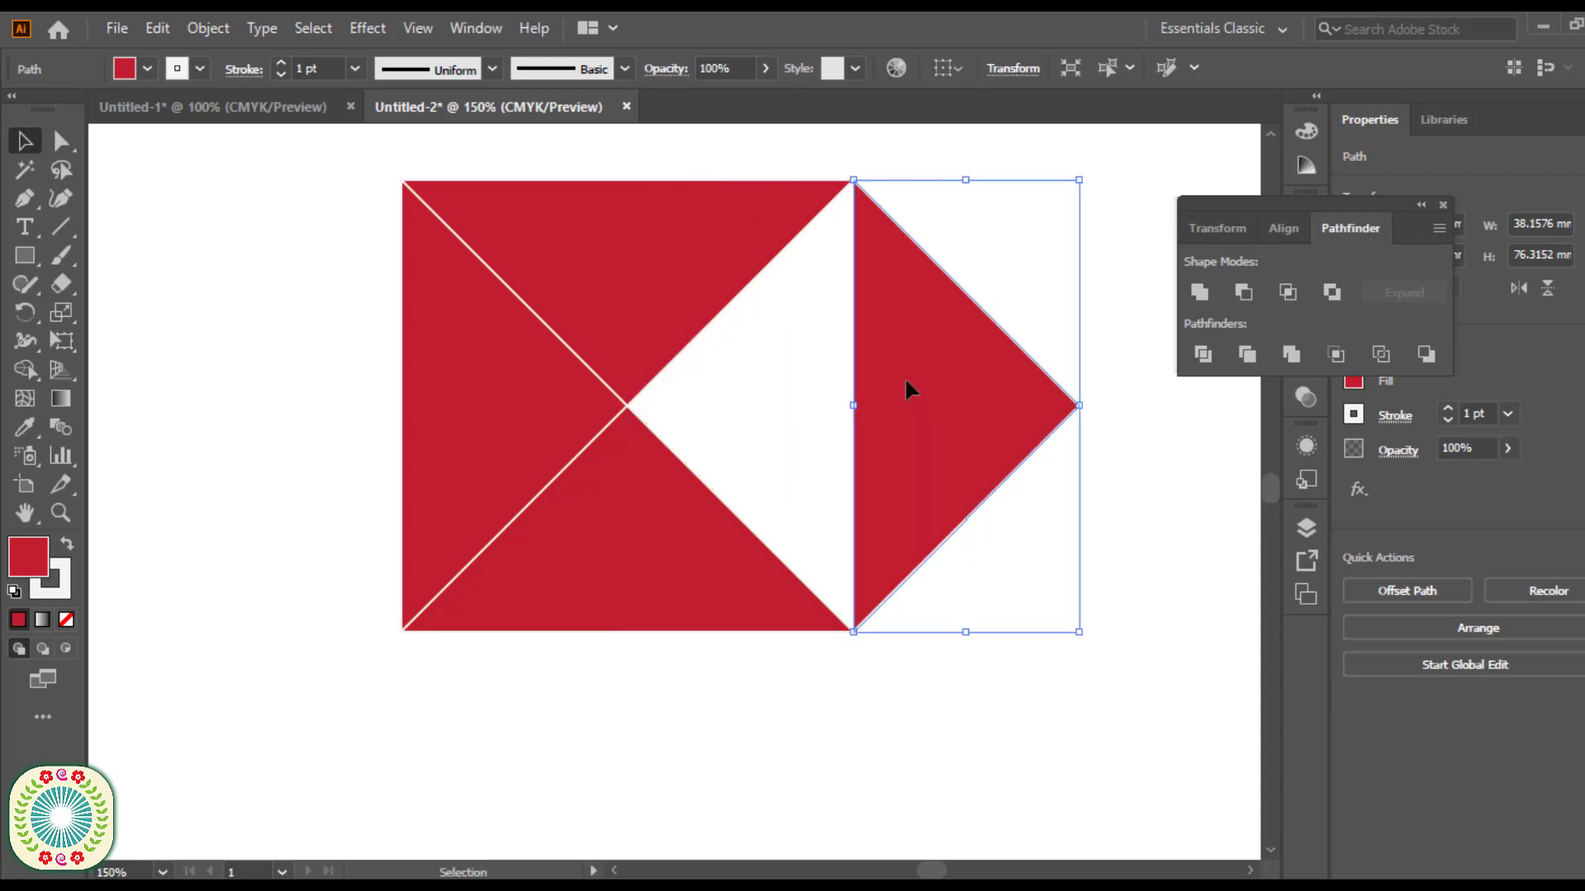
Reflect the square's left triangle across the vertical axis and move it outward against the square's left side, pointing left.
click(500, 416)
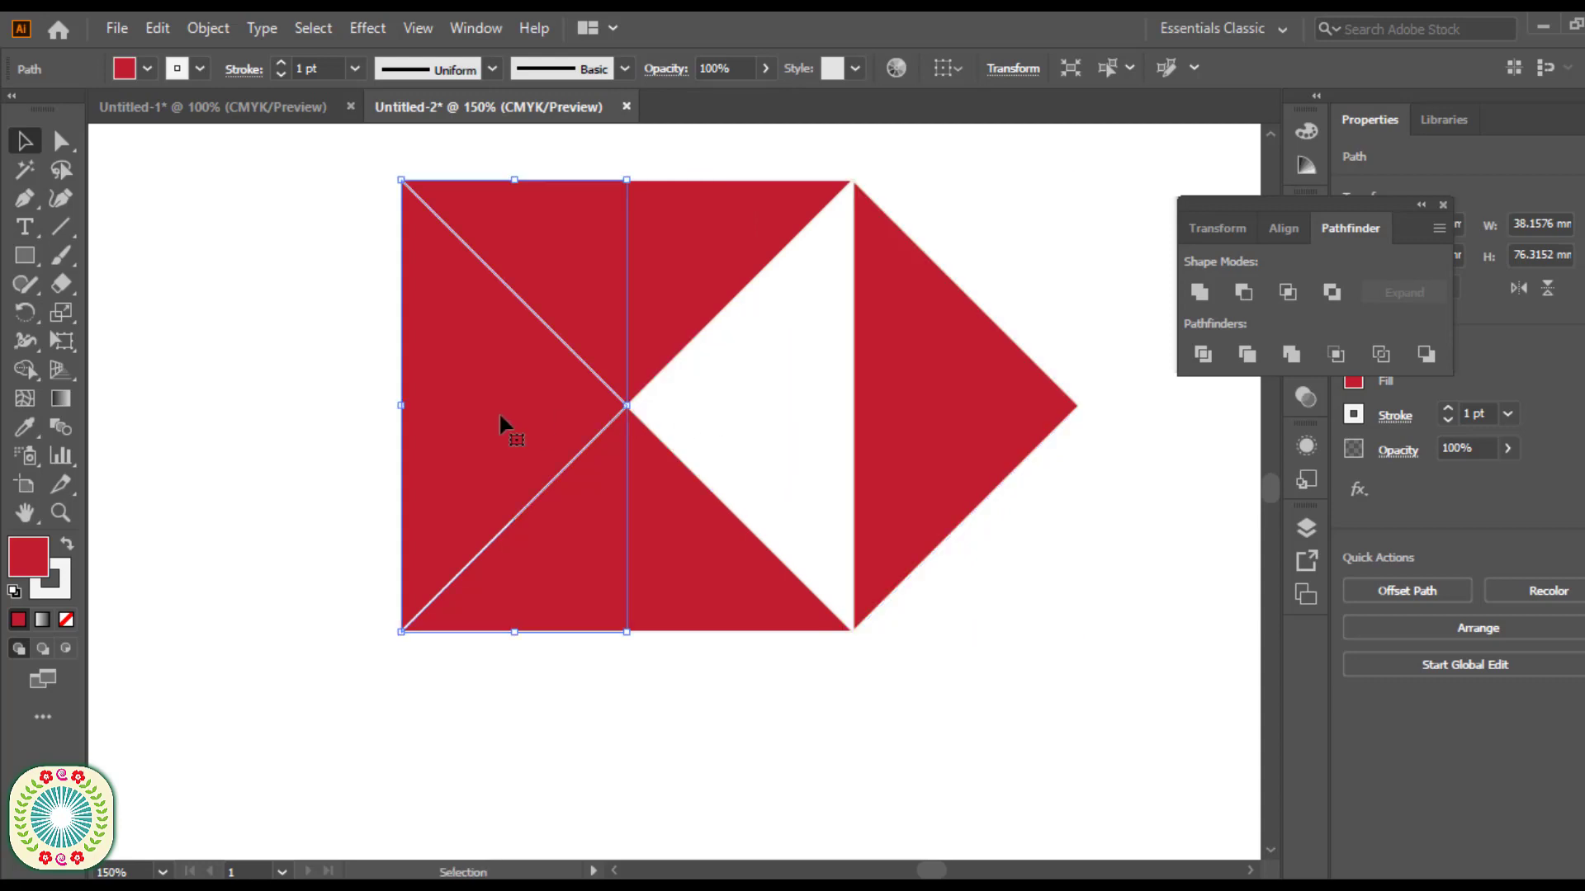
right_click(500, 416)
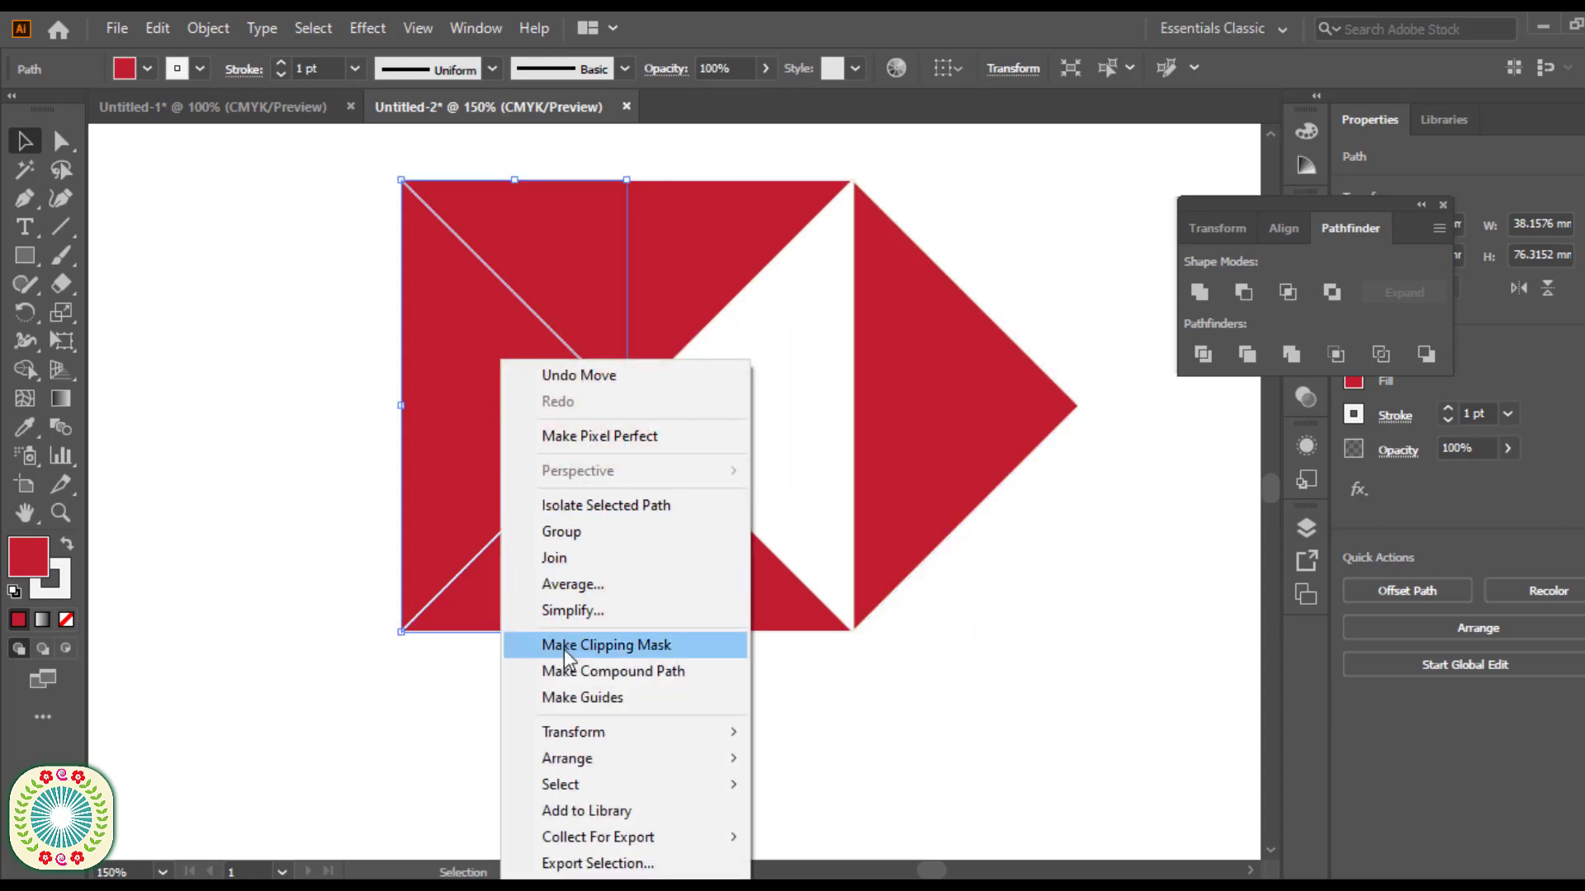
mouse_move(606, 732)
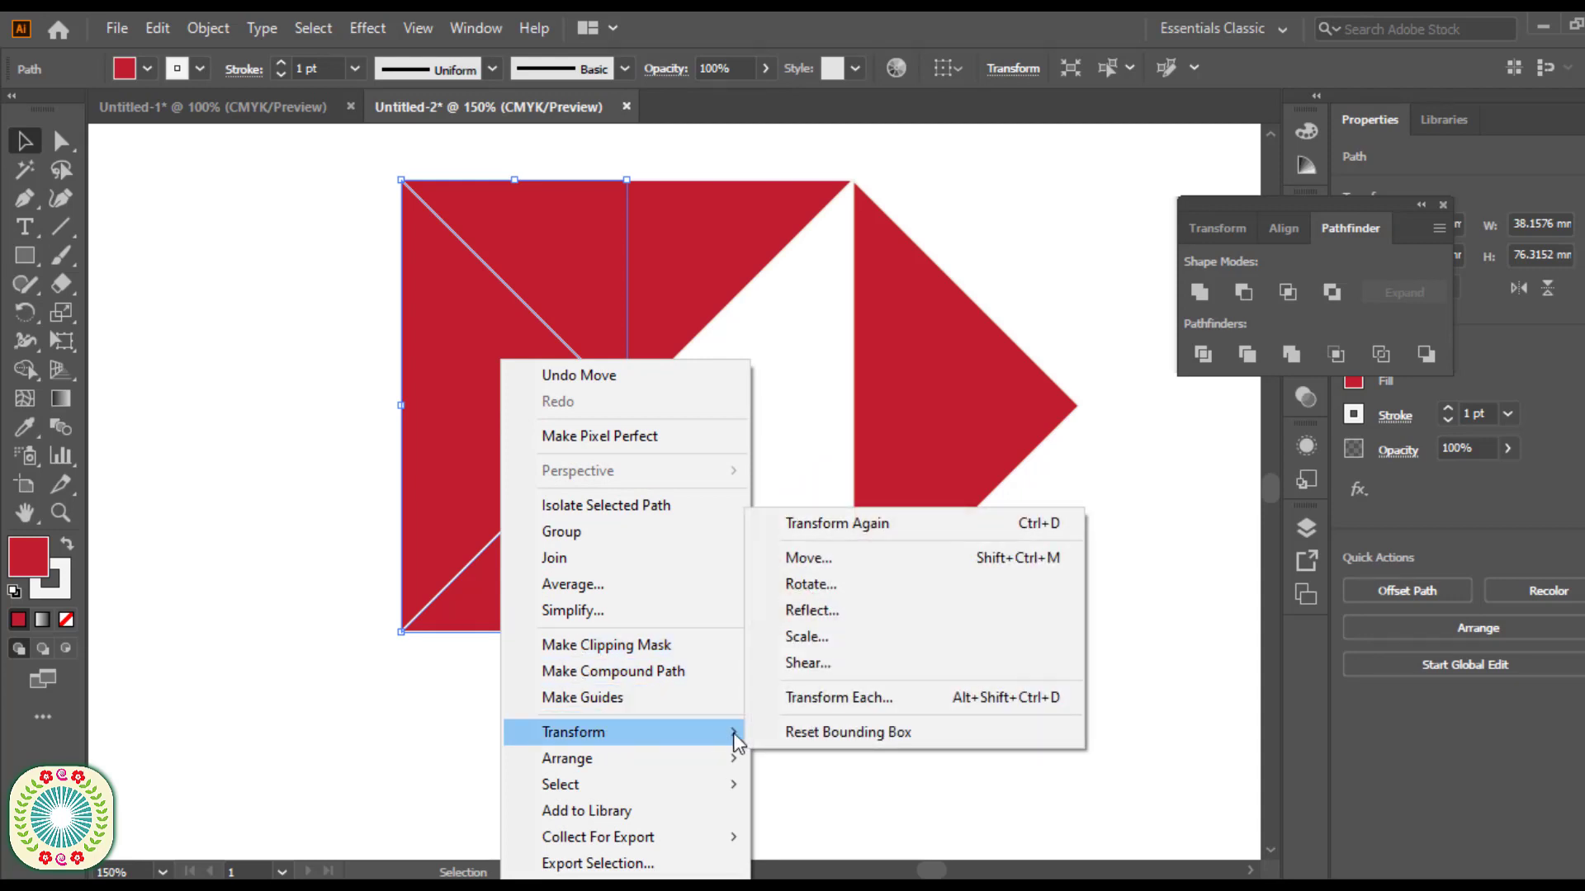
click(814, 617)
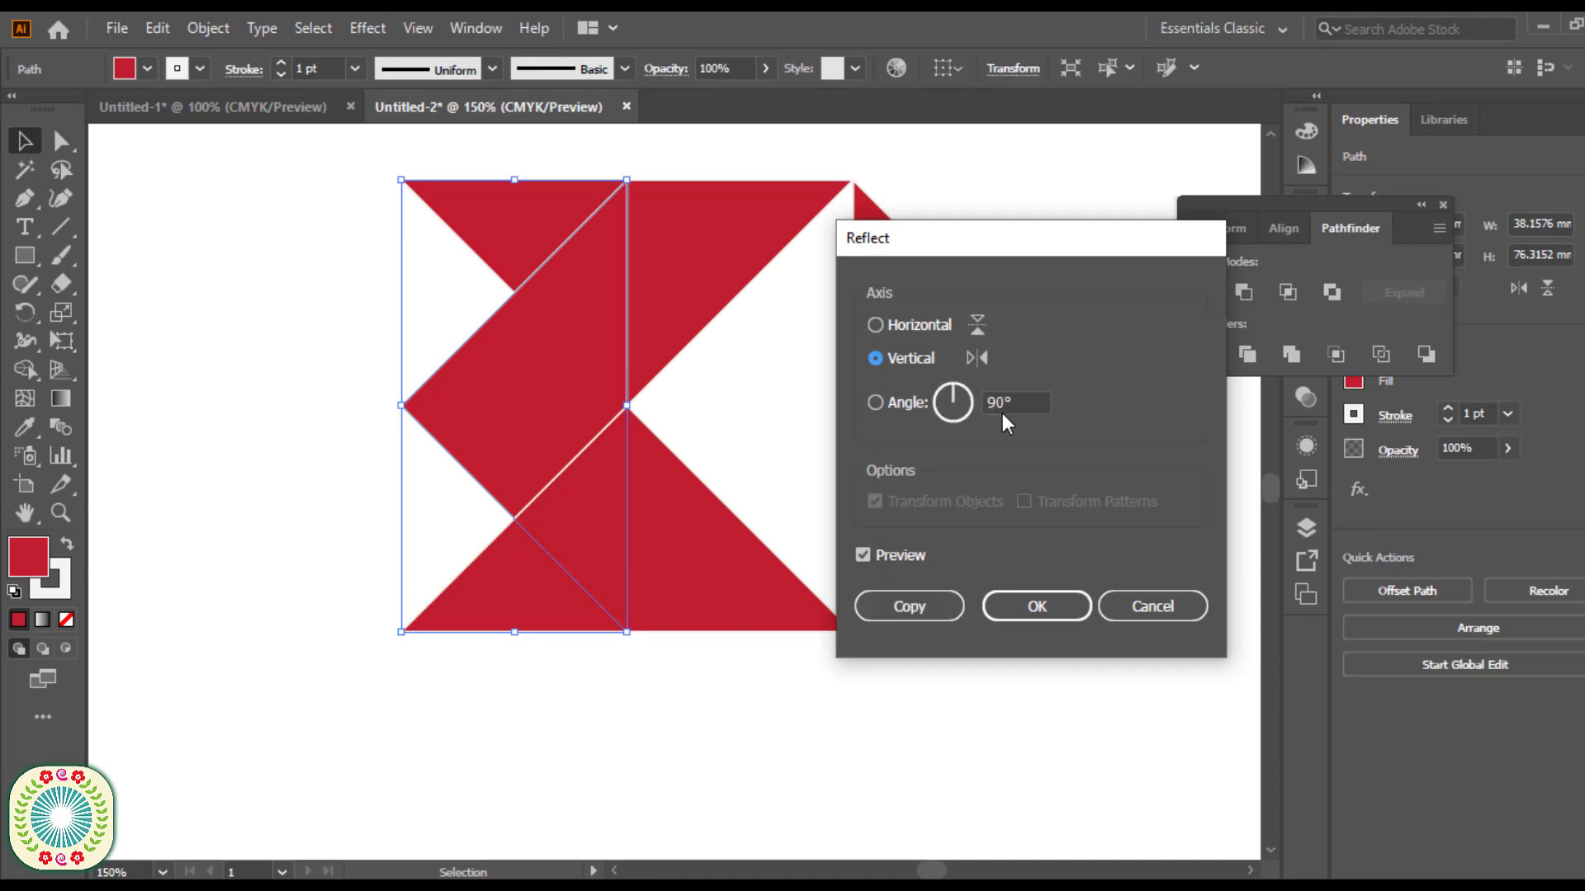
click(1047, 606)
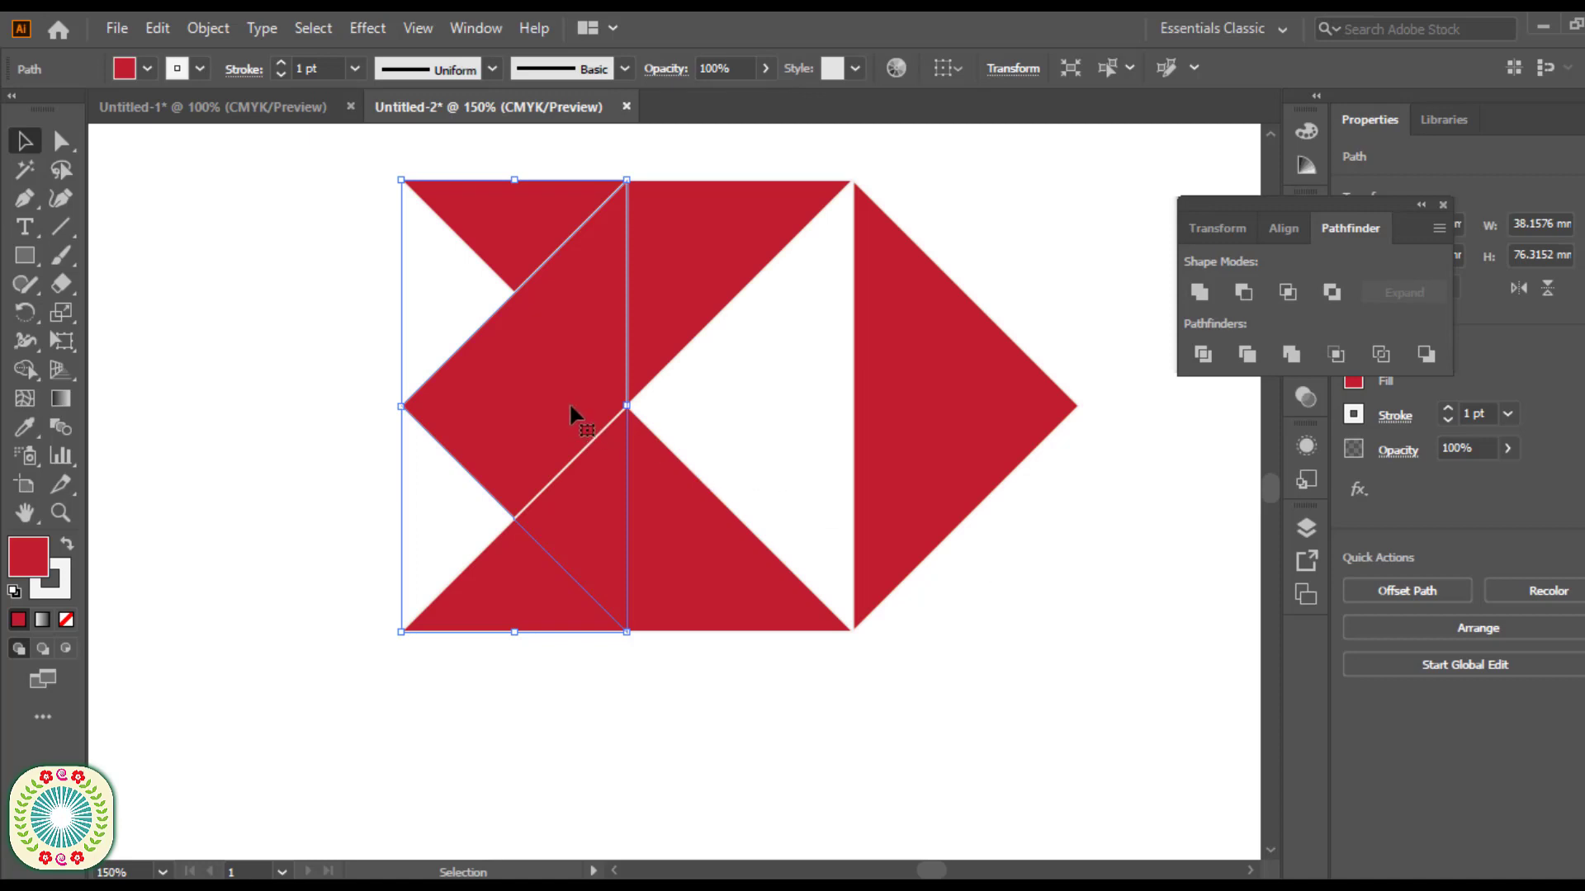
drag(570, 405, 344, 406)
click(408, 700)
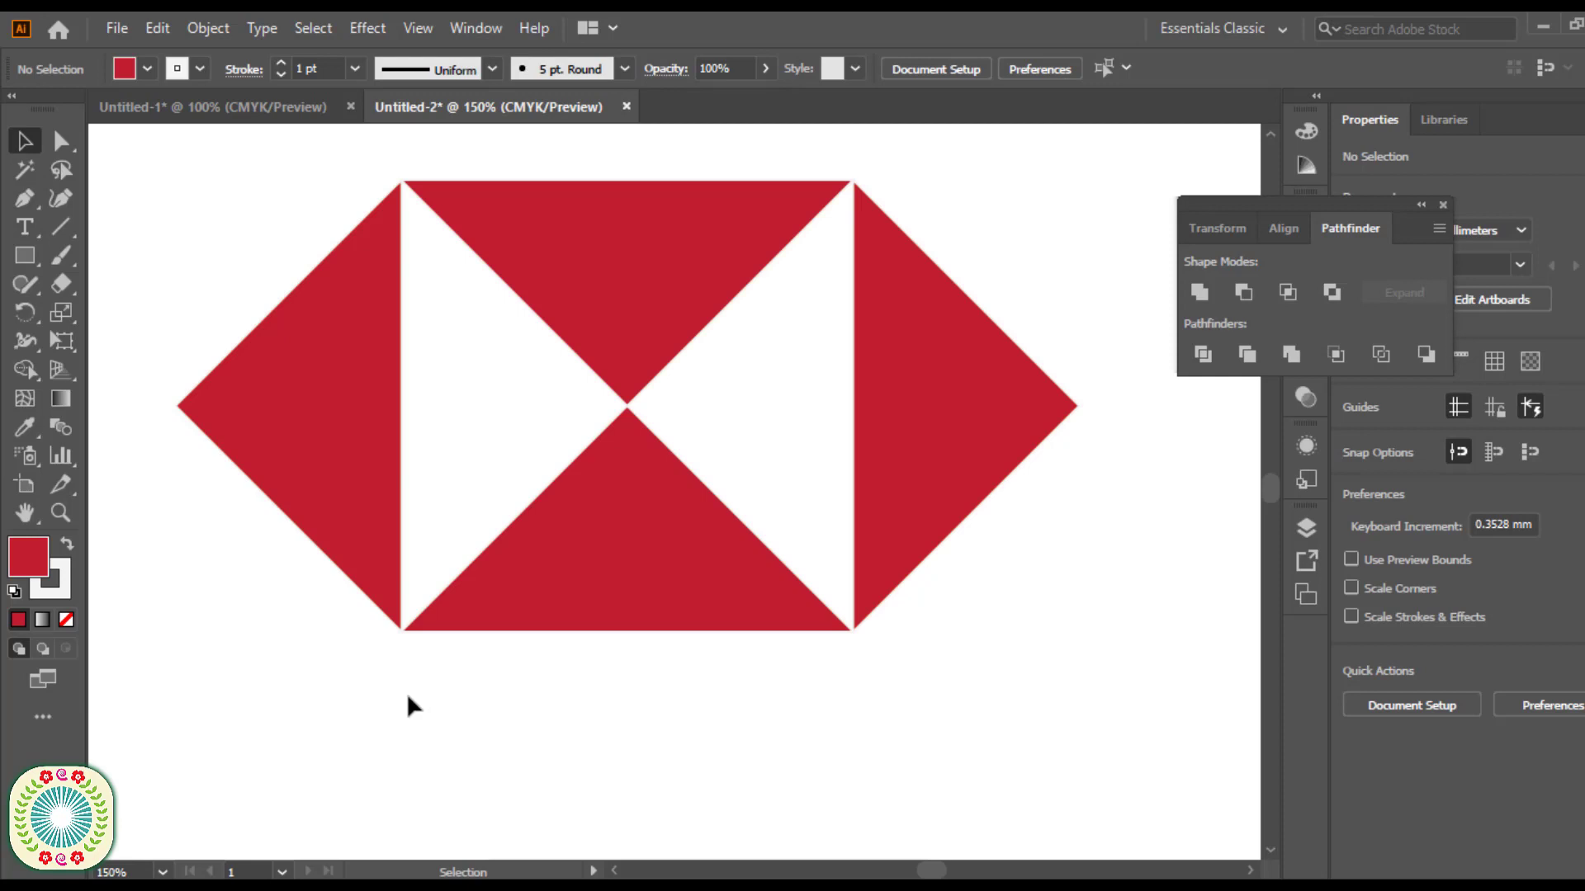
Select all the triangles of the upper logo, group them into one object, and deselect it.
key(ctrl+minus)
key(ctrl+minus)
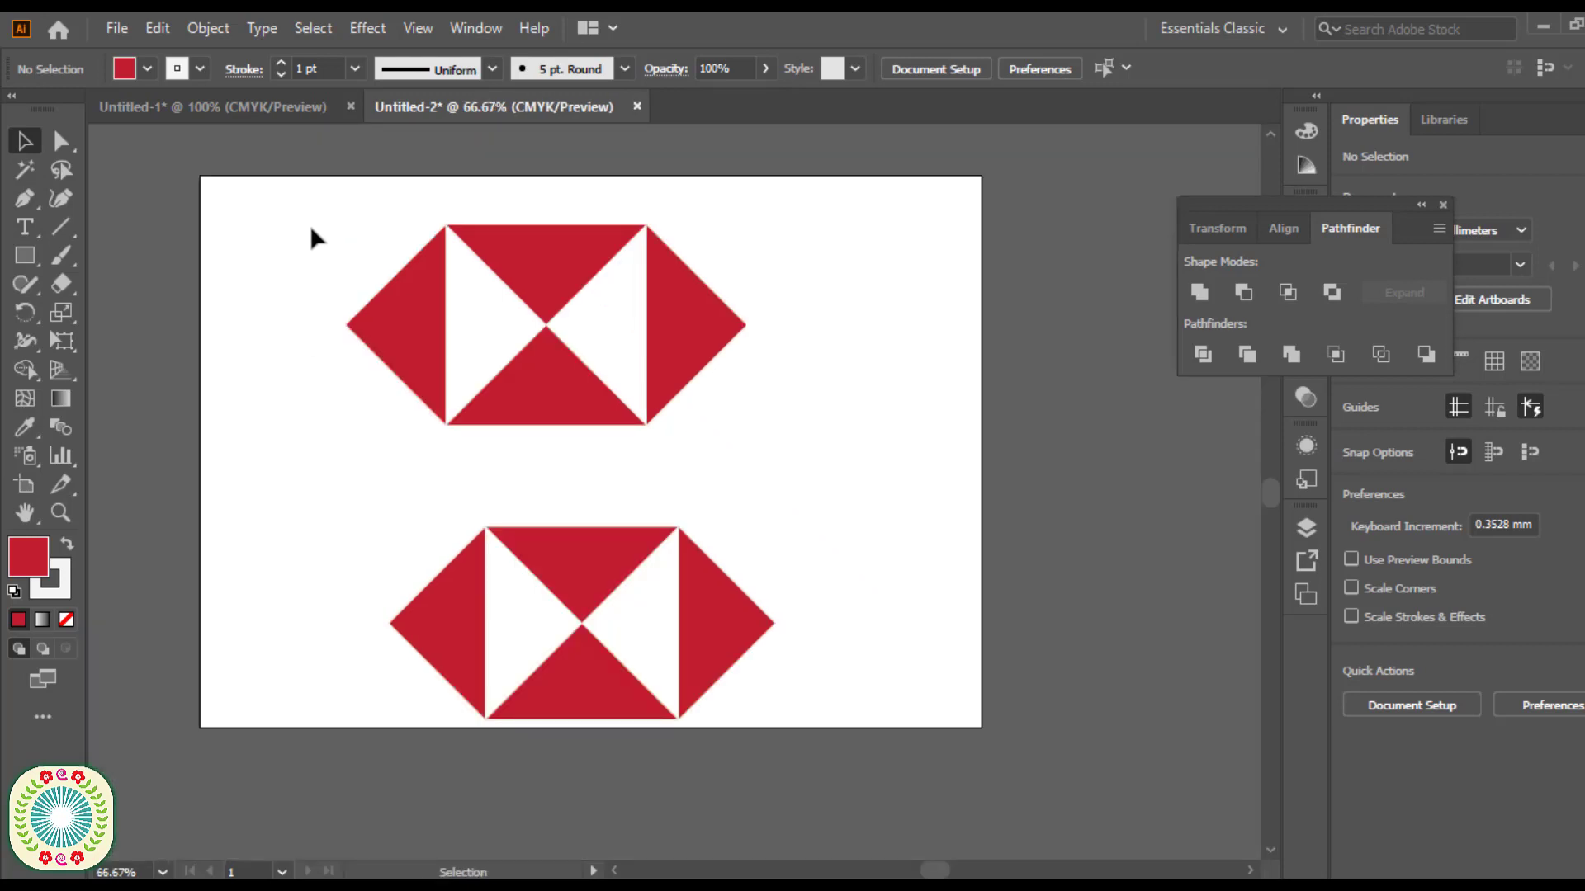
drag(314, 223, 721, 408)
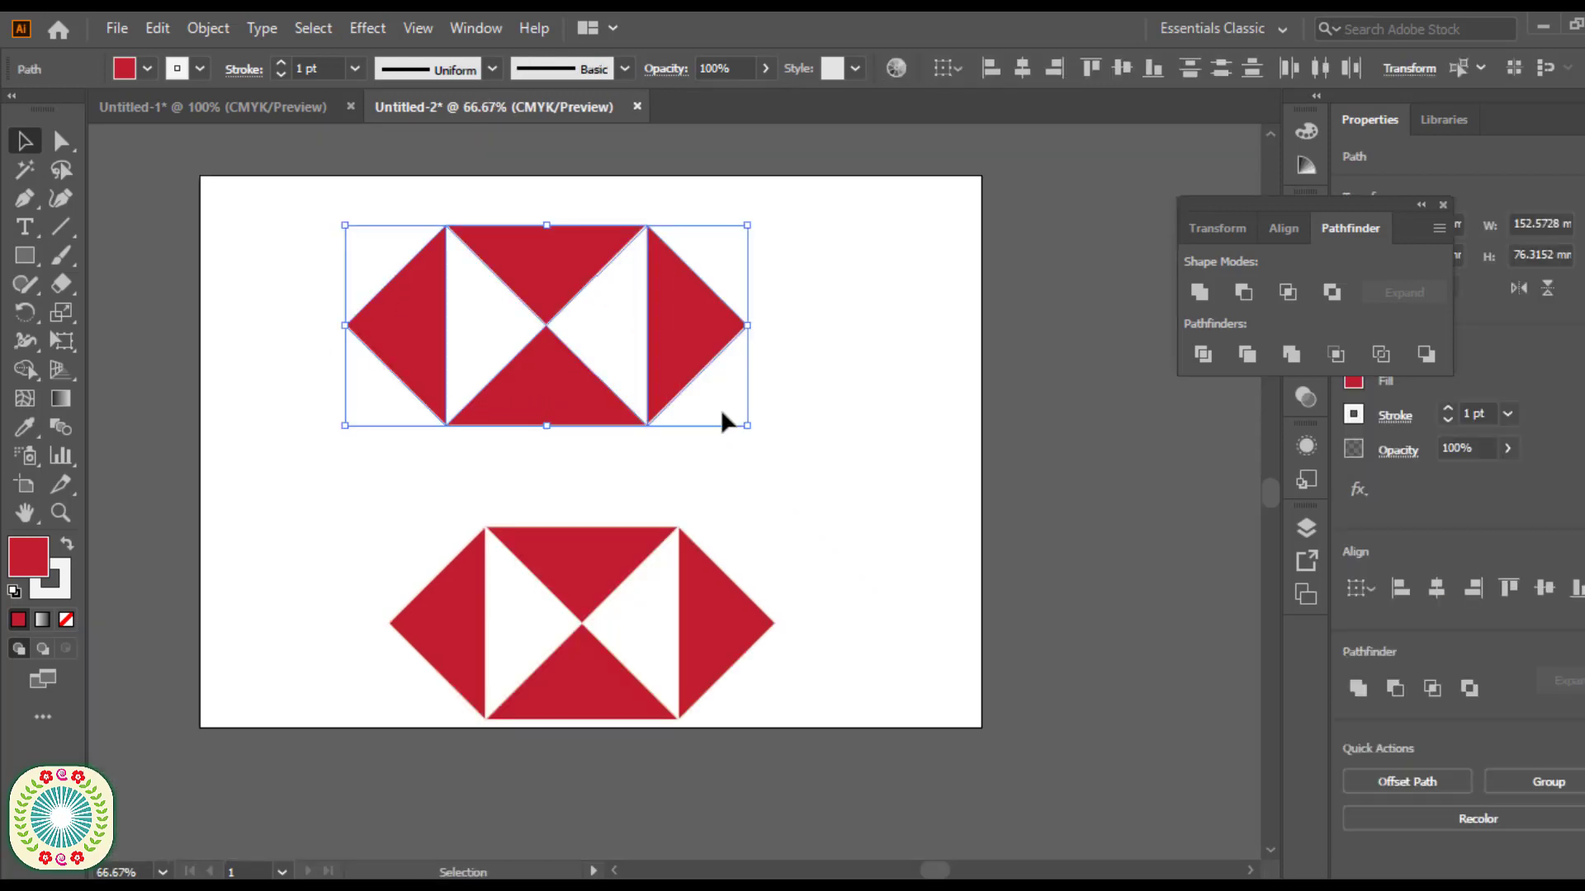
right_click(697, 336)
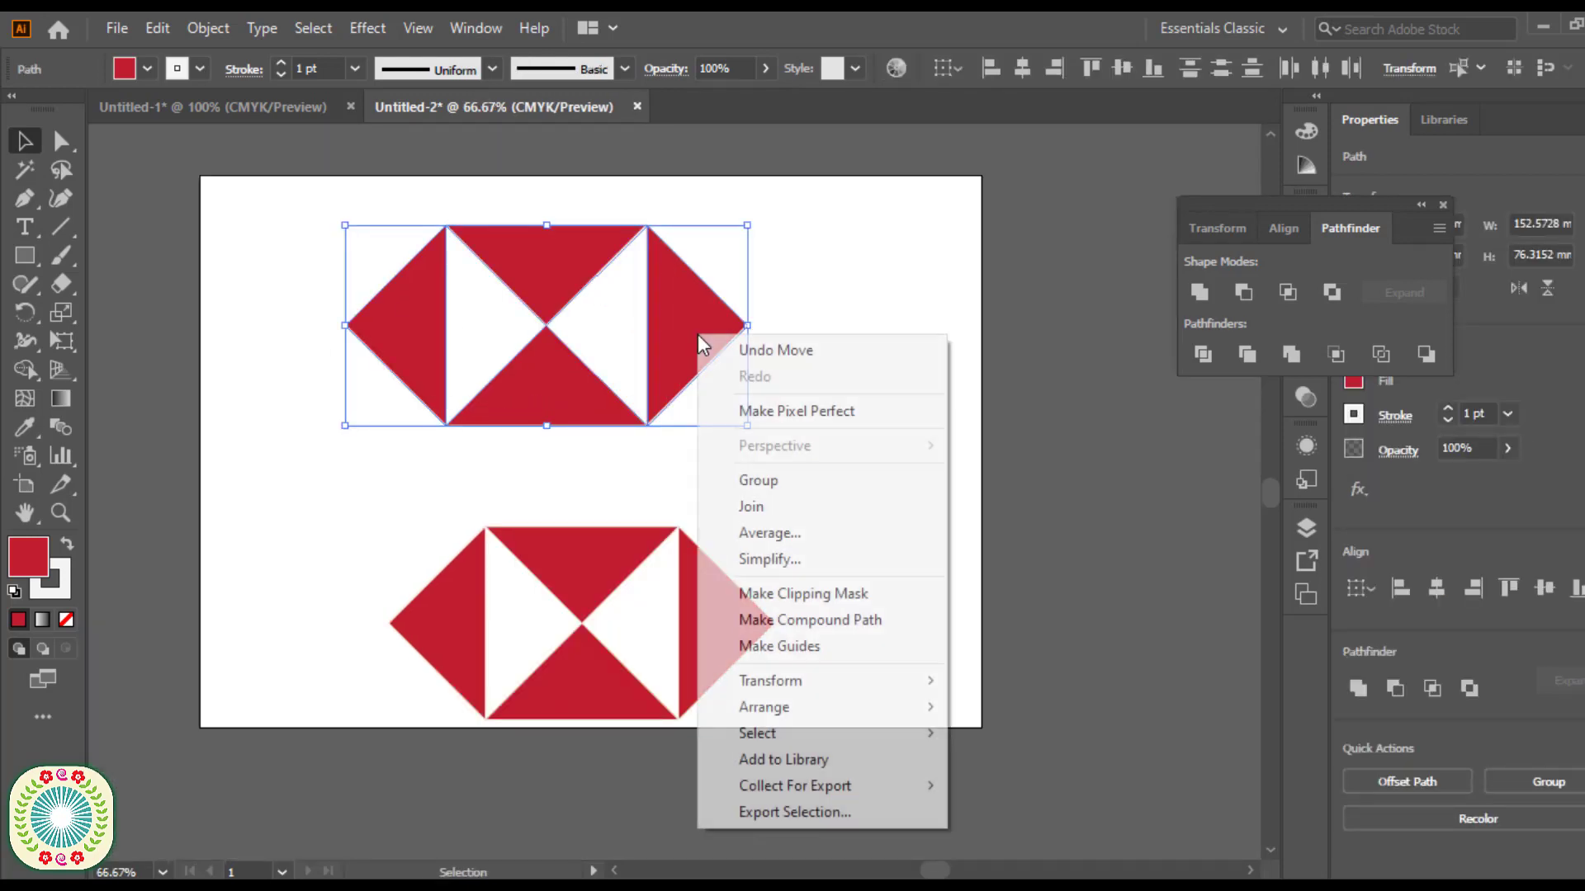
click(776, 487)
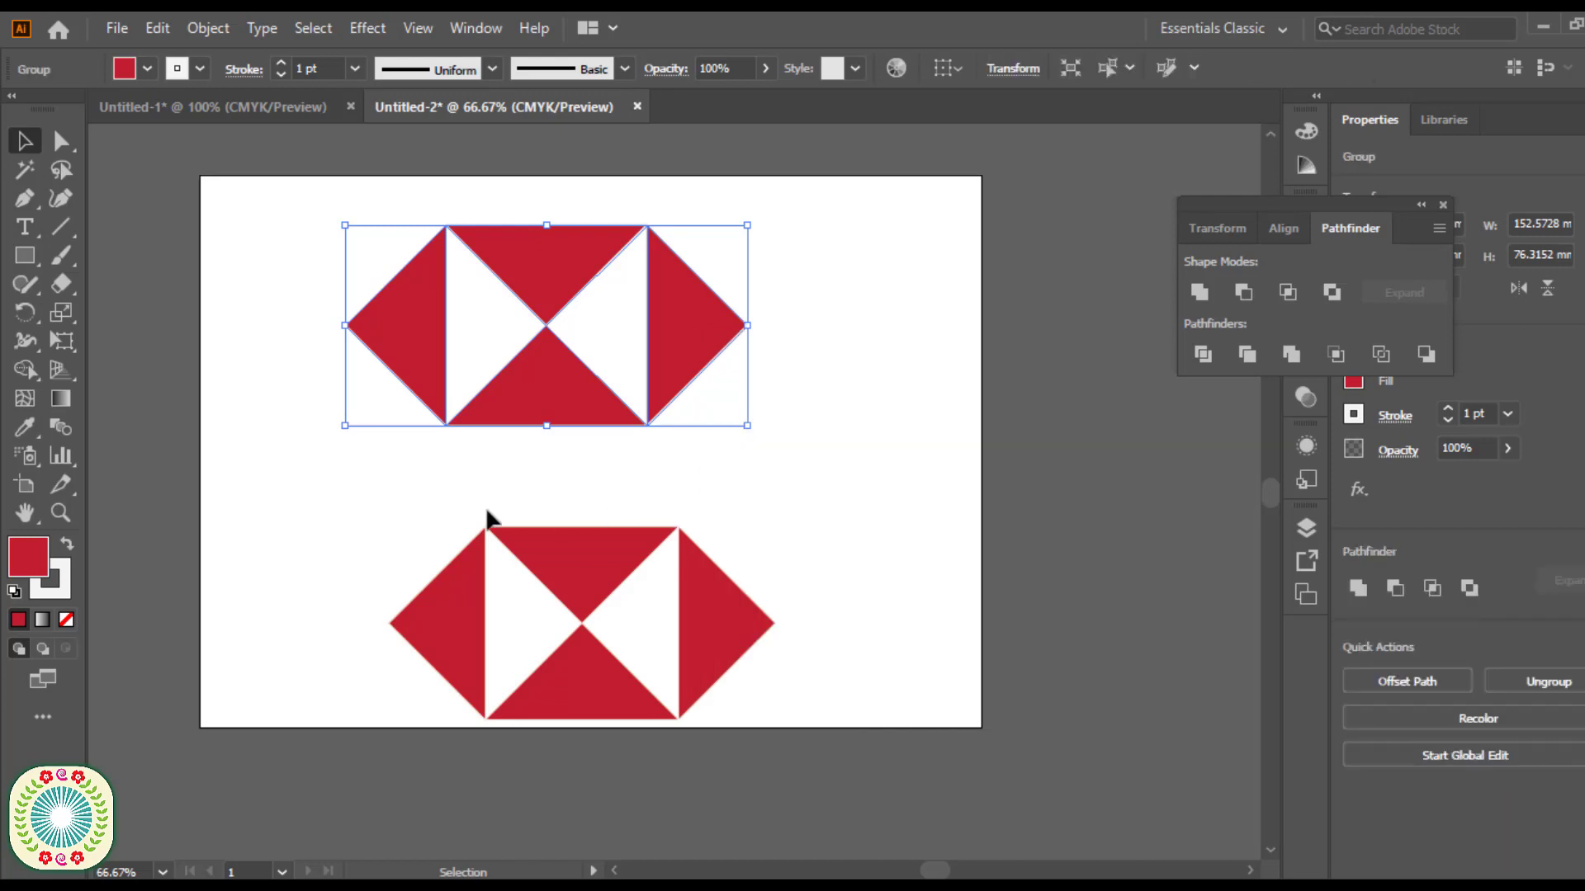
click(353, 523)
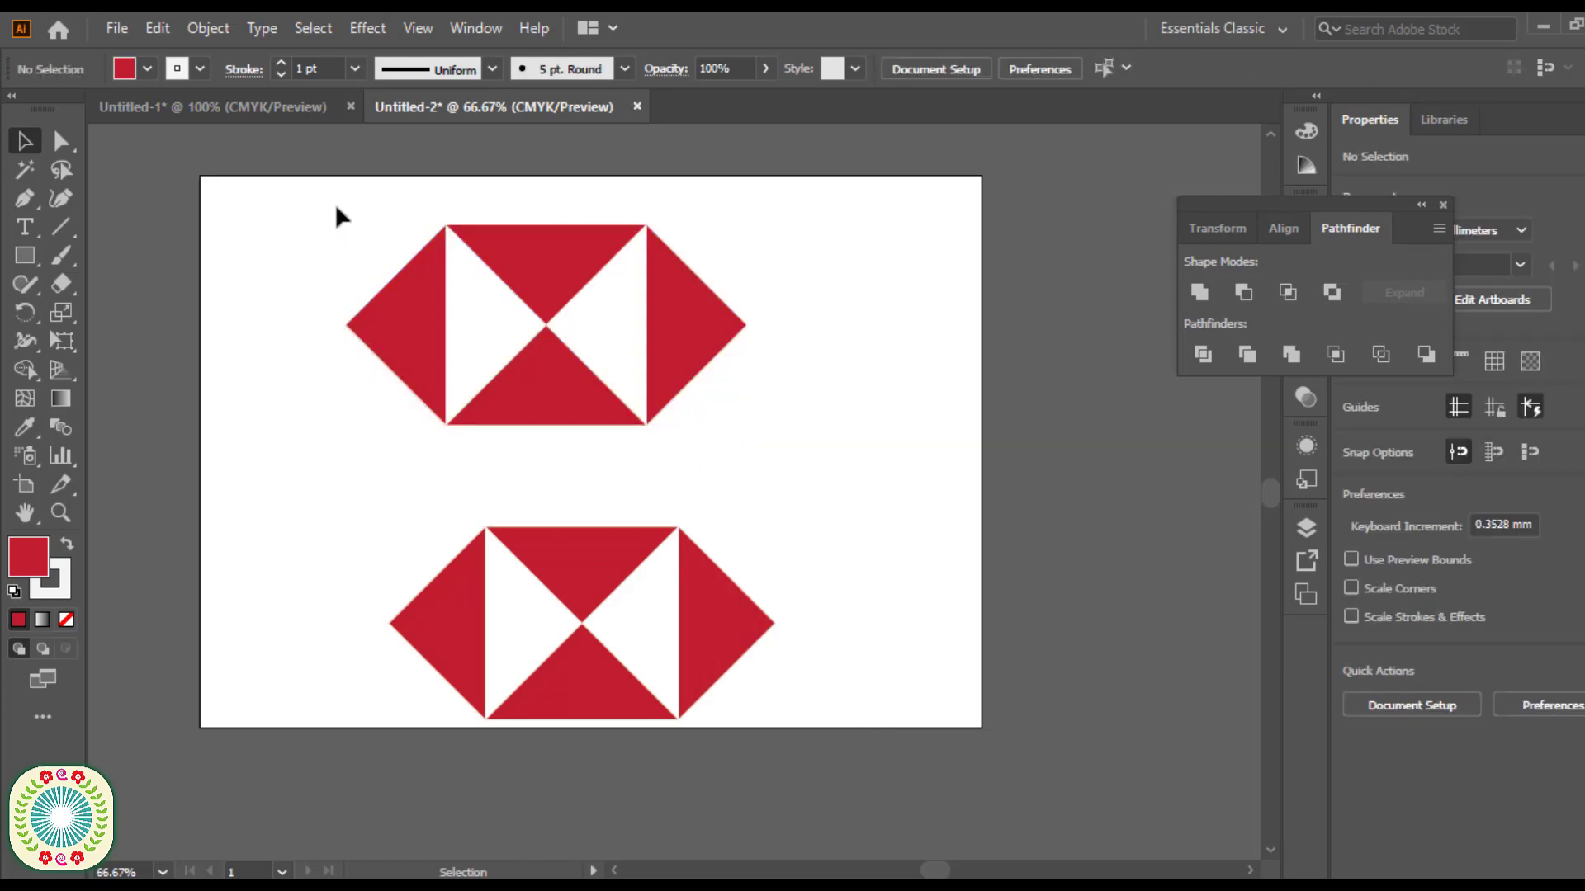
Save the document as Hsbc Logo in Adobe Illustrator (*.AI) format in the Illustrator Design folder, accepting the save options.
drag(337, 208, 709, 443)
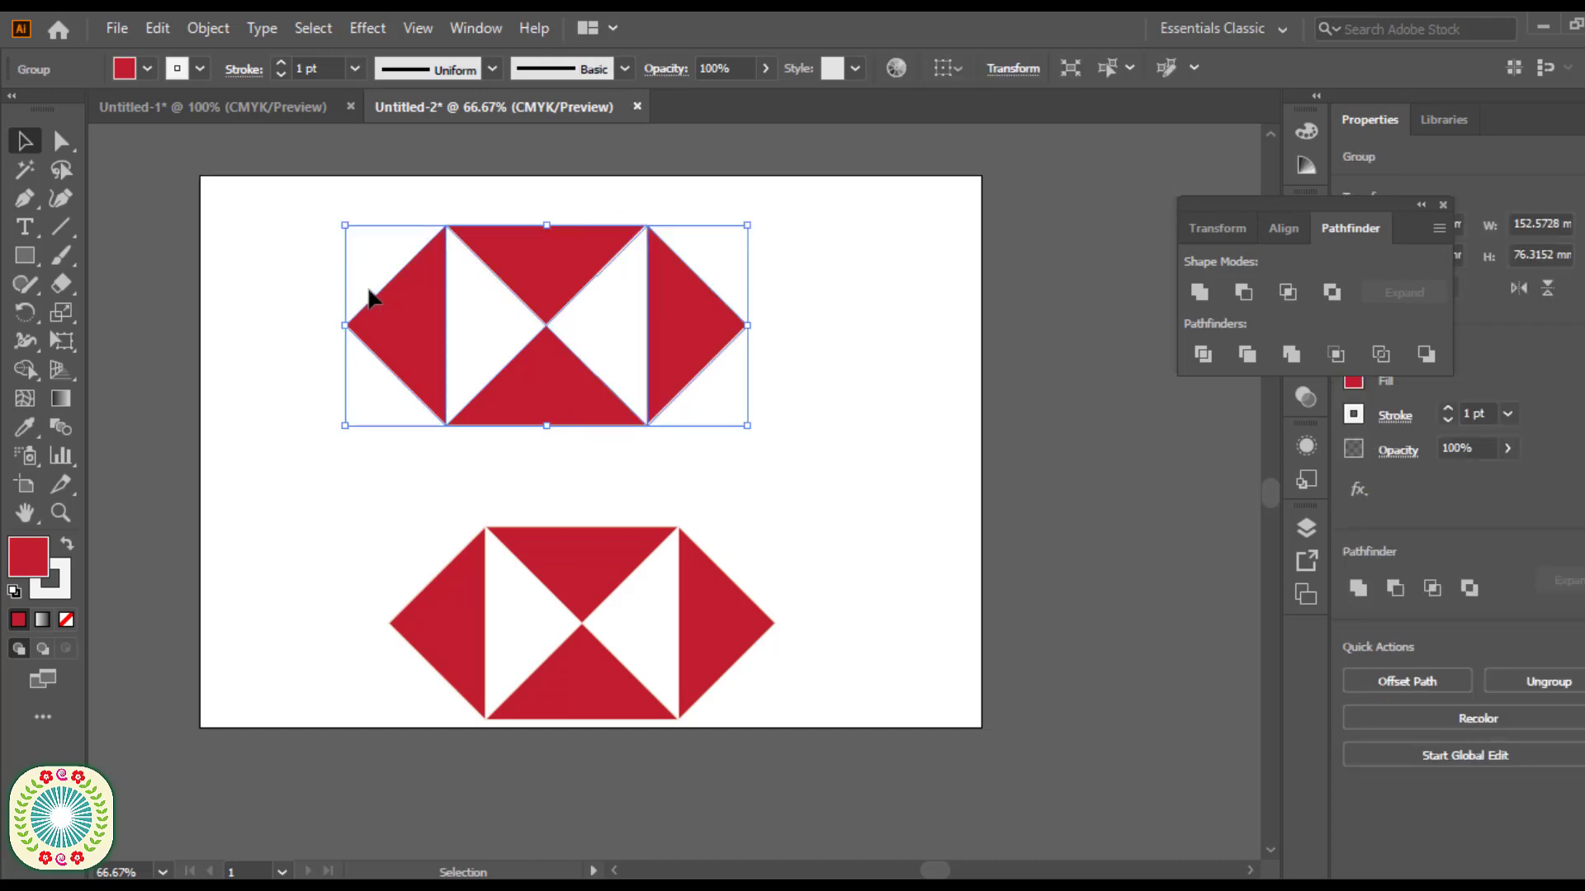
click(110, 35)
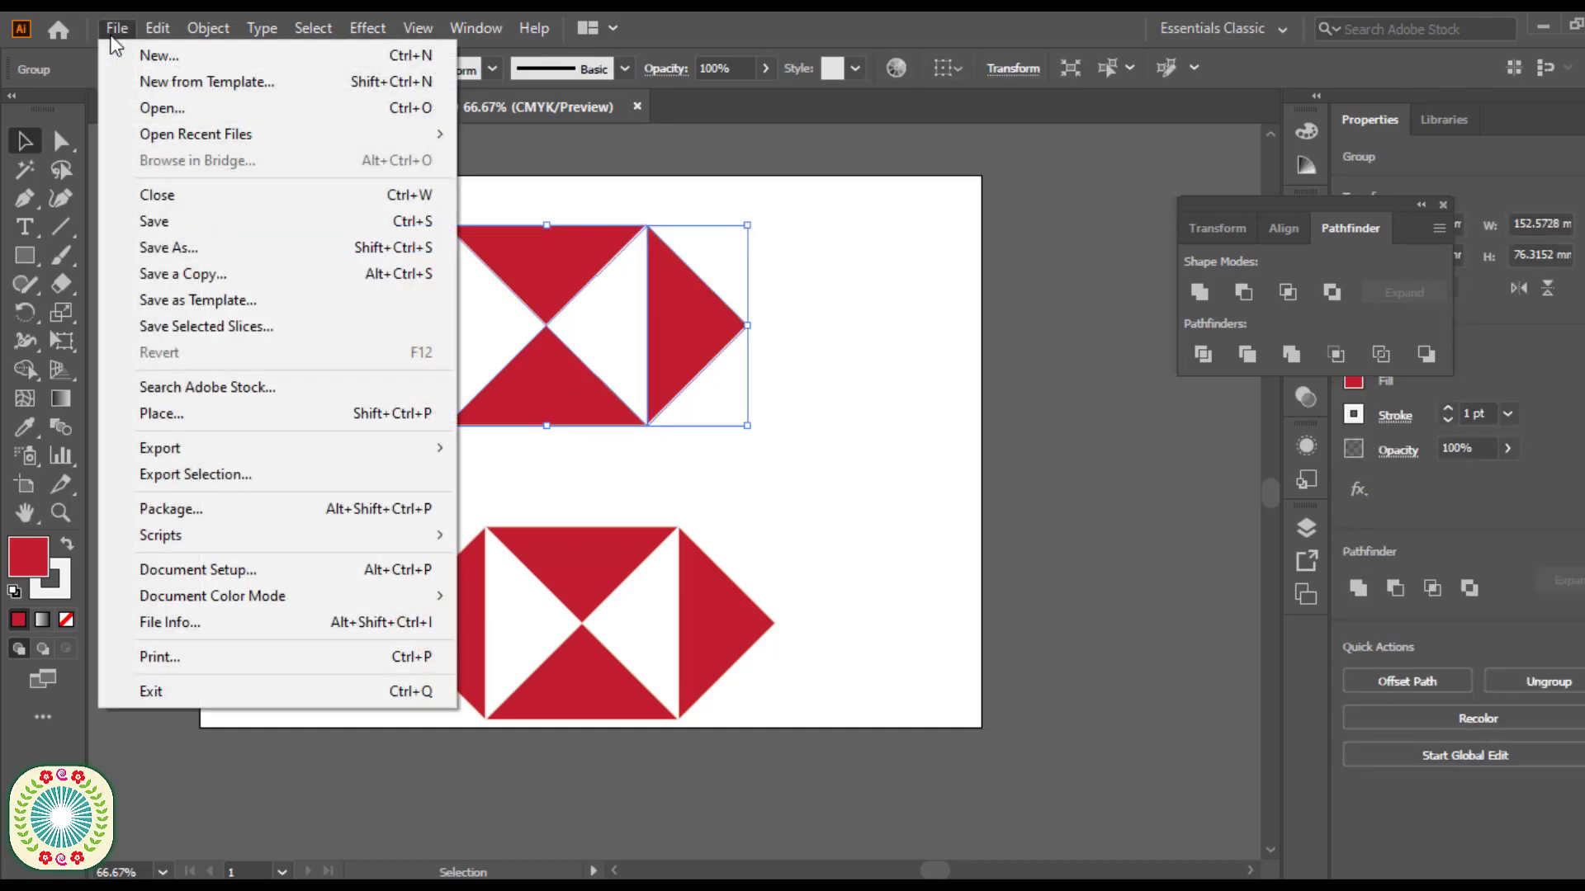
click(162, 224)
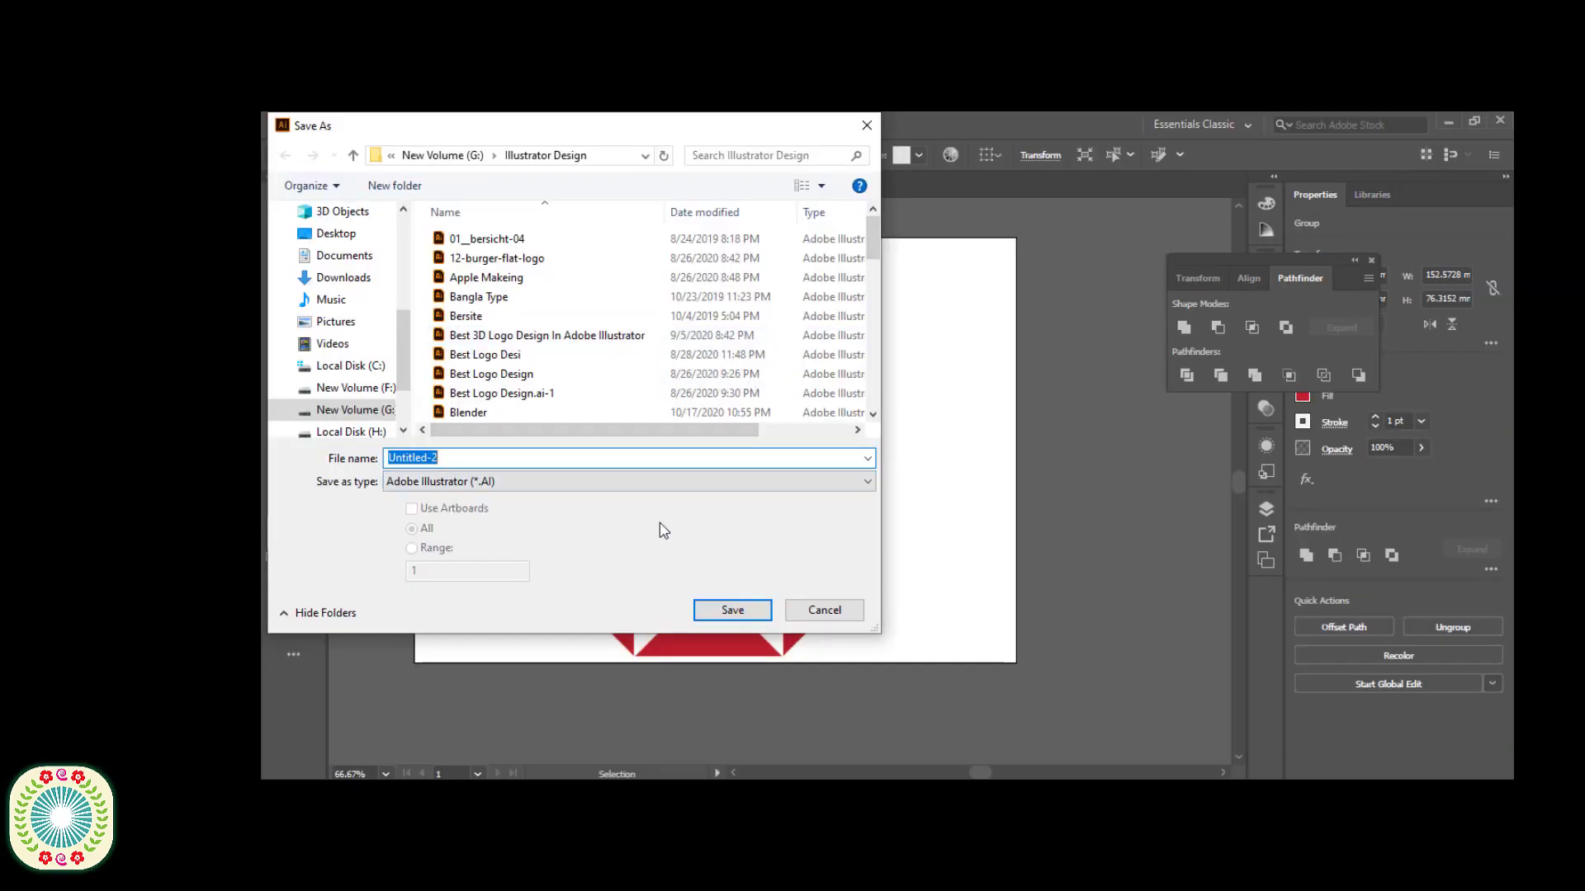
text(Hsbc Logo)
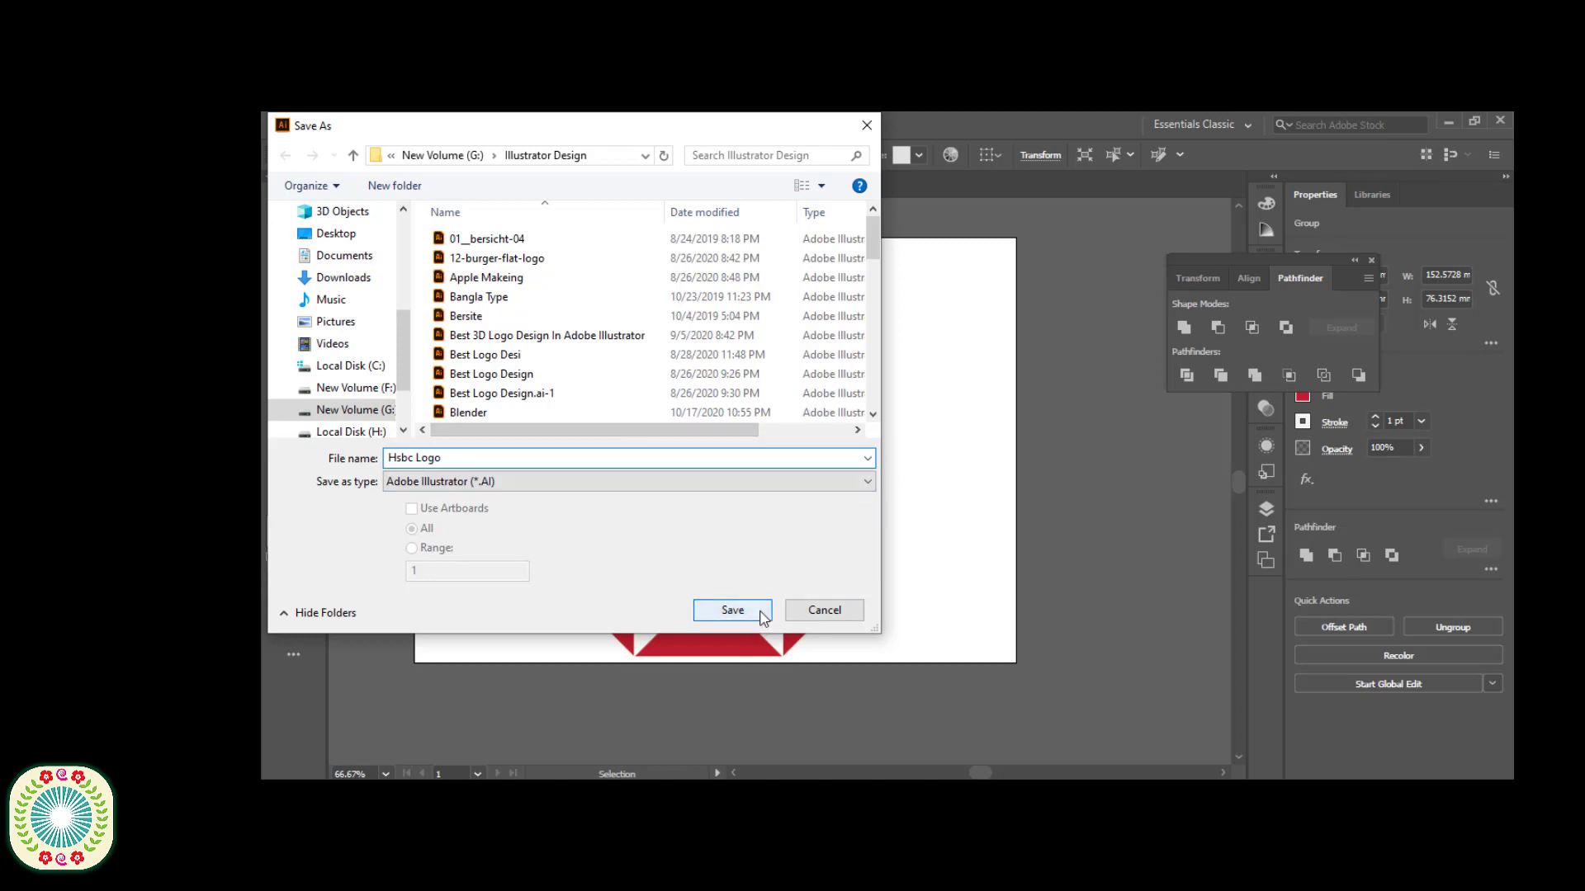
click(732, 610)
click(960, 713)
click(955, 721)
Place a point text object between the two logos near the artboard's left edge and set its font size to 53 pt.
key(t)
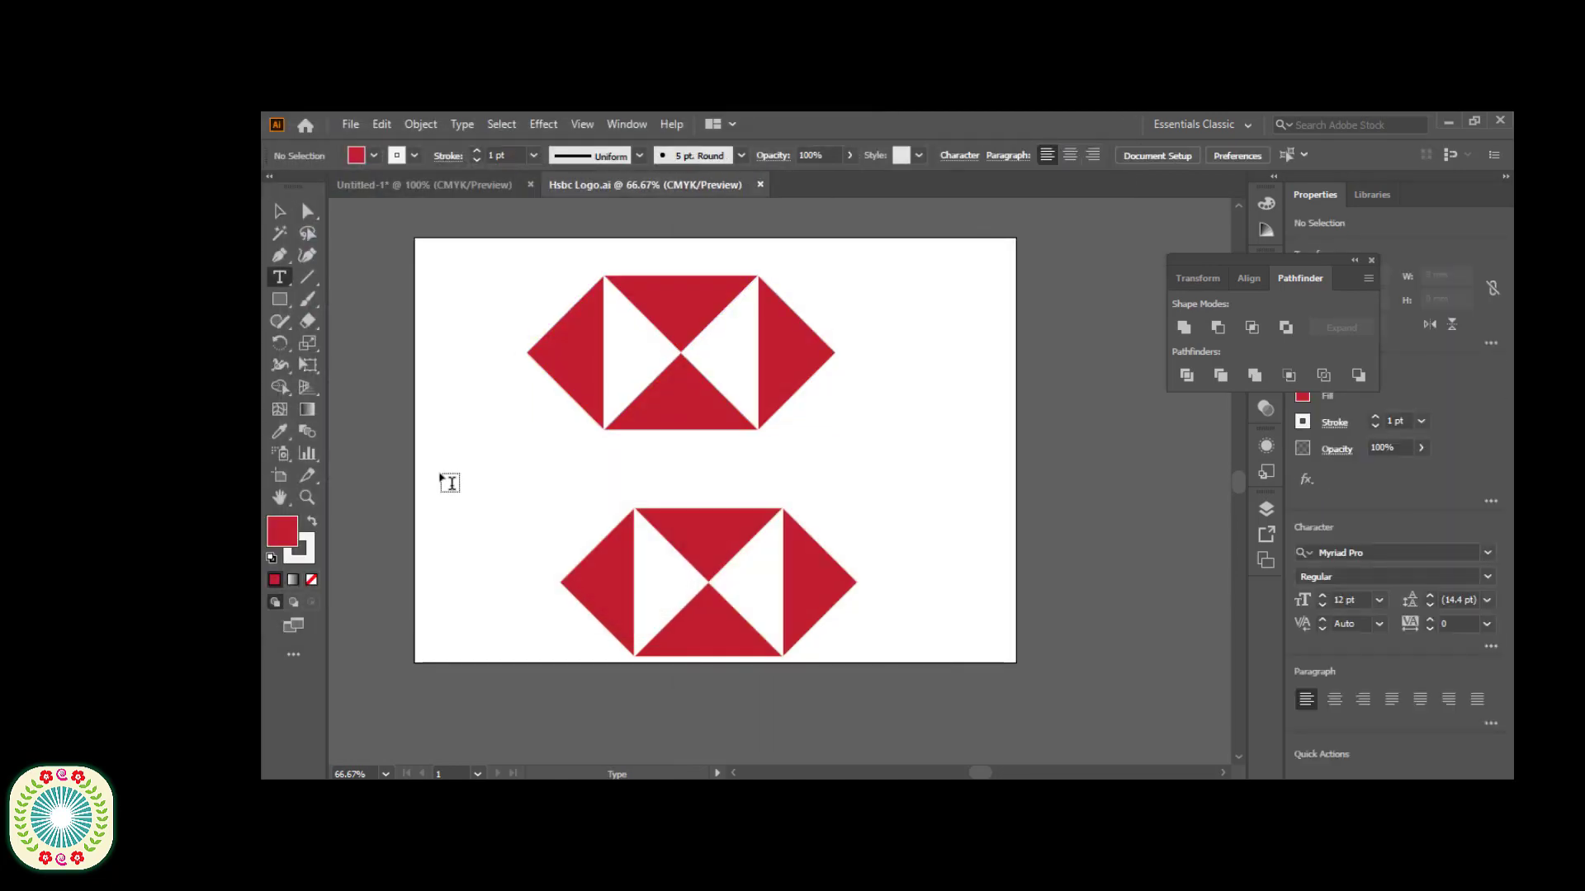
click(450, 483)
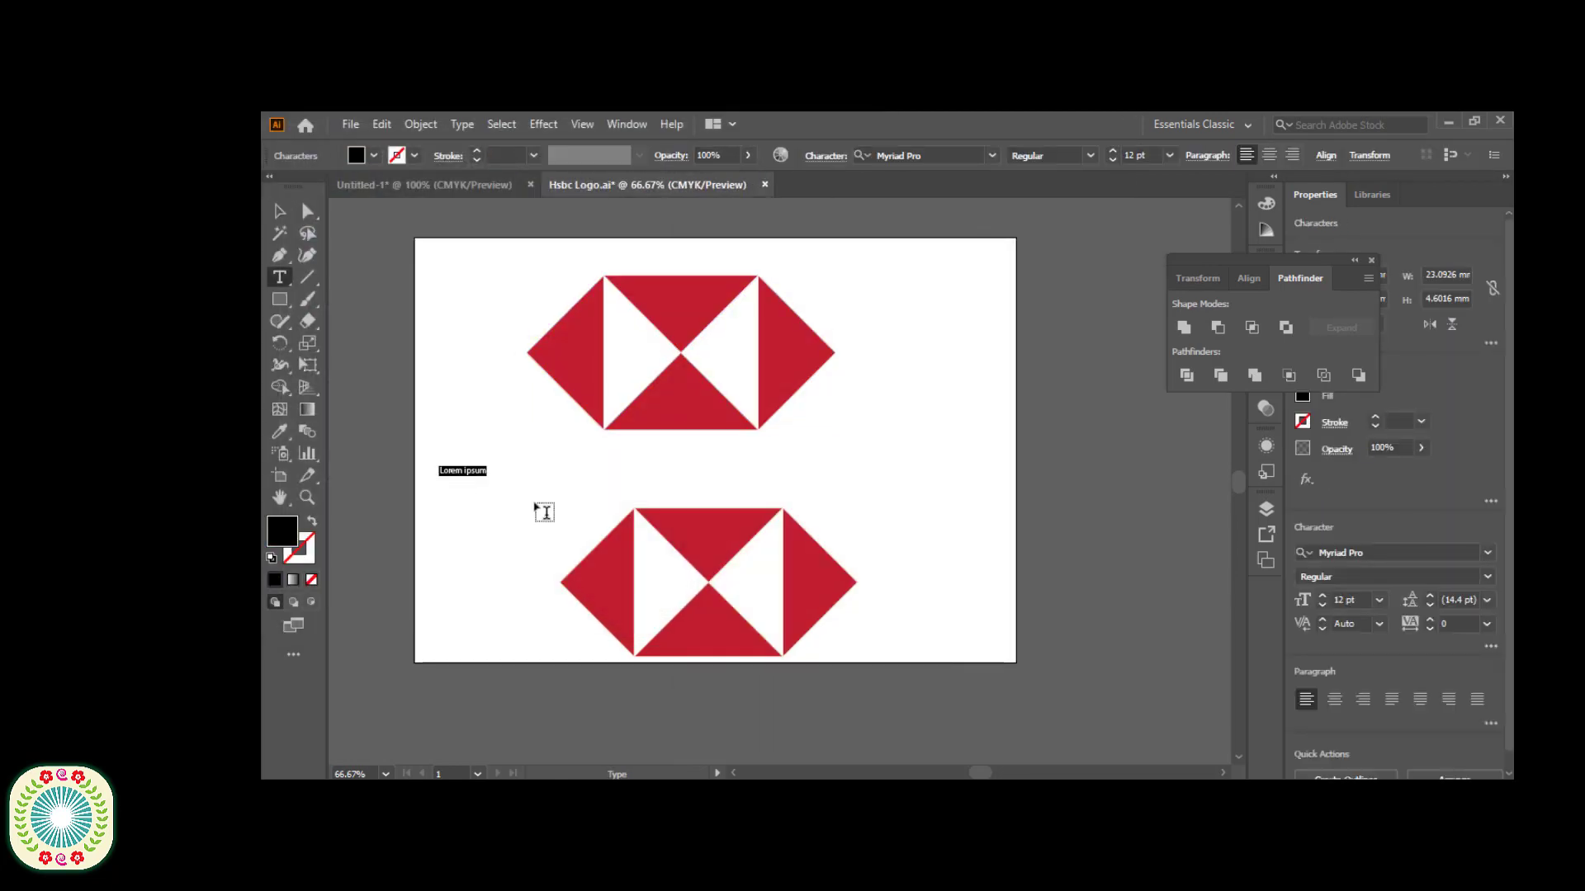
click(1113, 152)
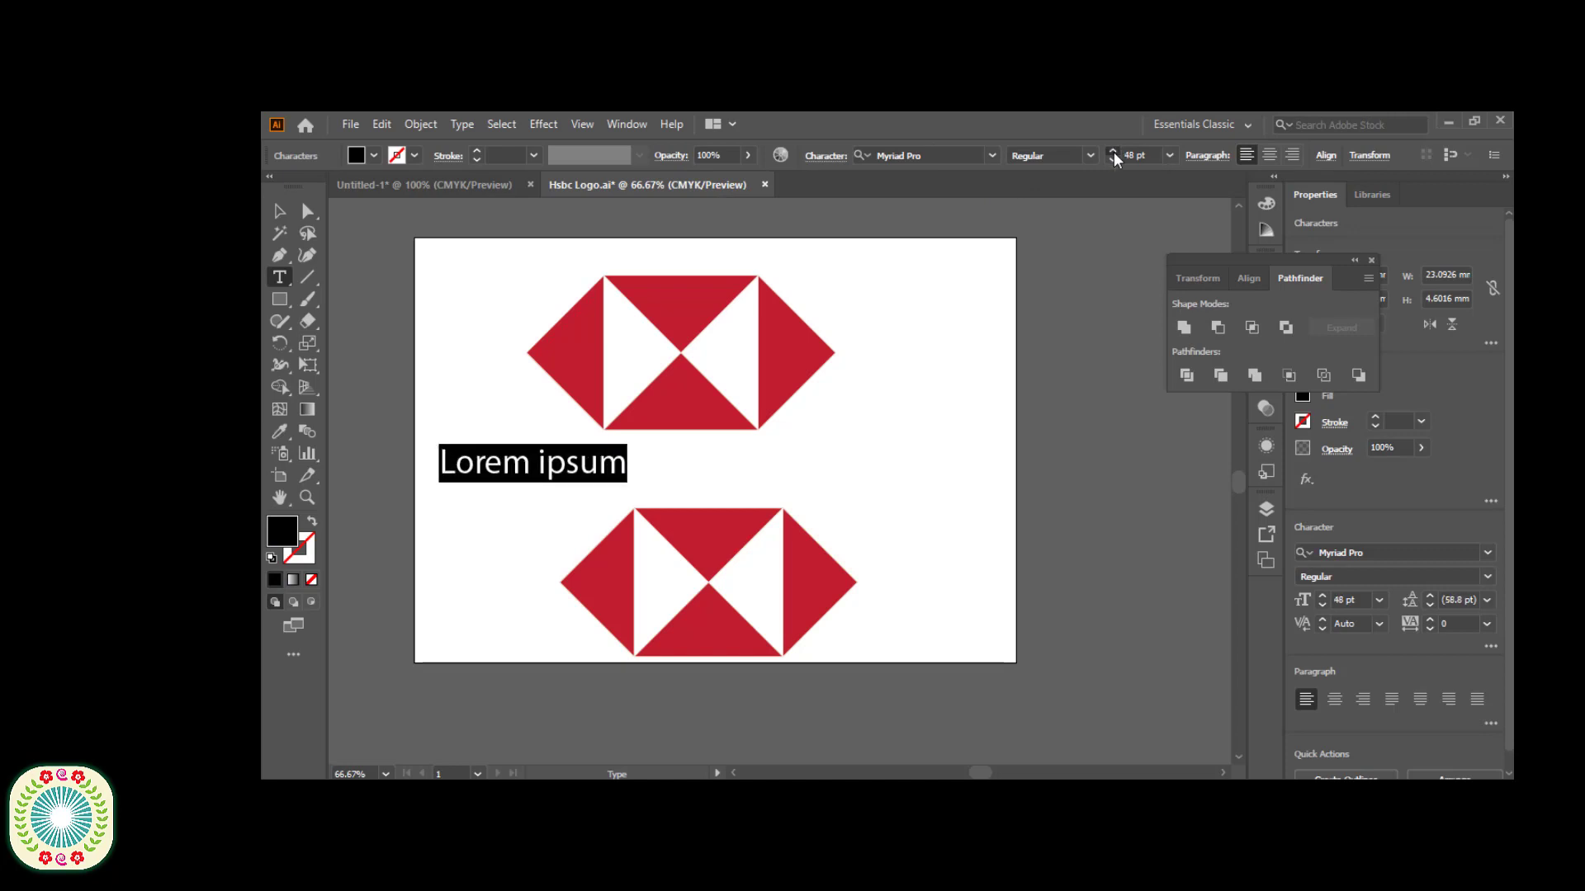
click(1114, 152)
Replace the placeholder text with "Please Like, Comment, Subscribe For" and "More Video" on a second line, then deselect the text.
text(Ple)
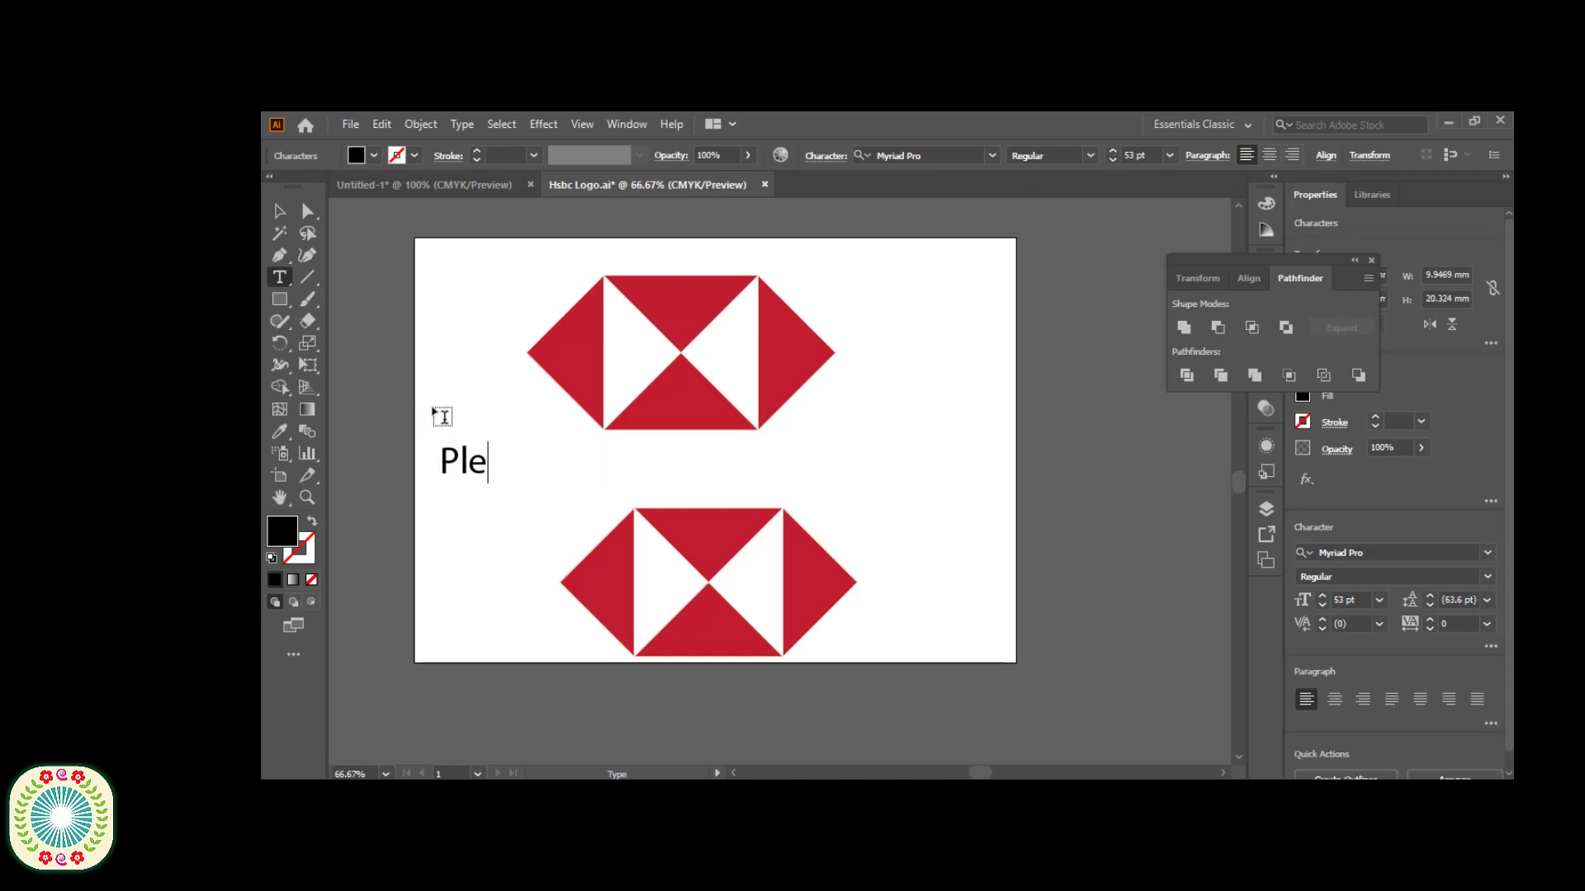
text(ase Like)
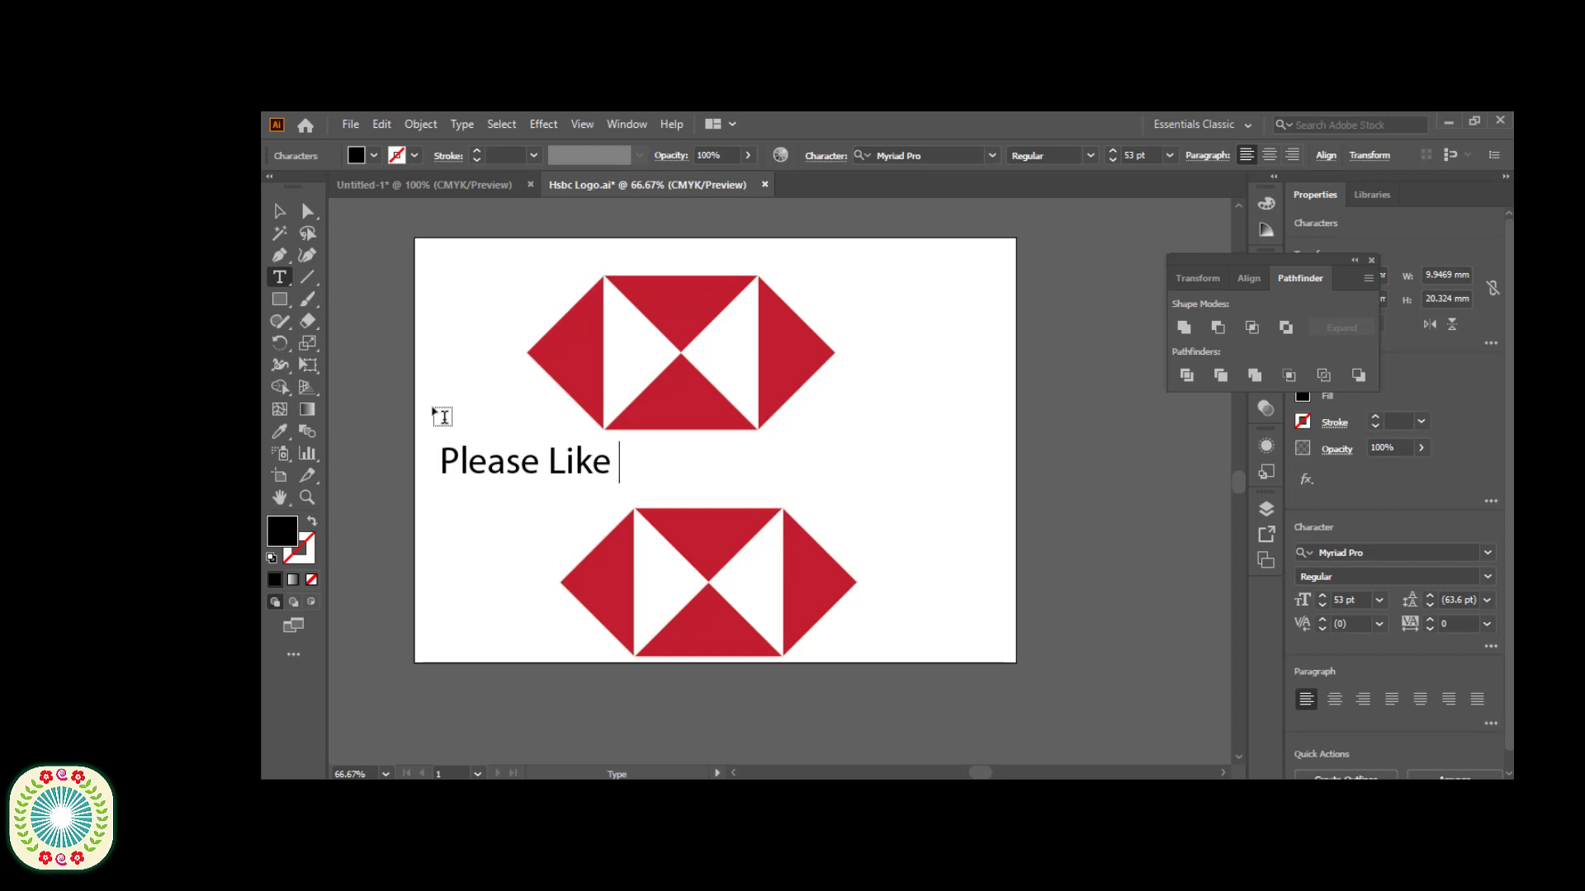
key(BackSpace)
text(, Comm)
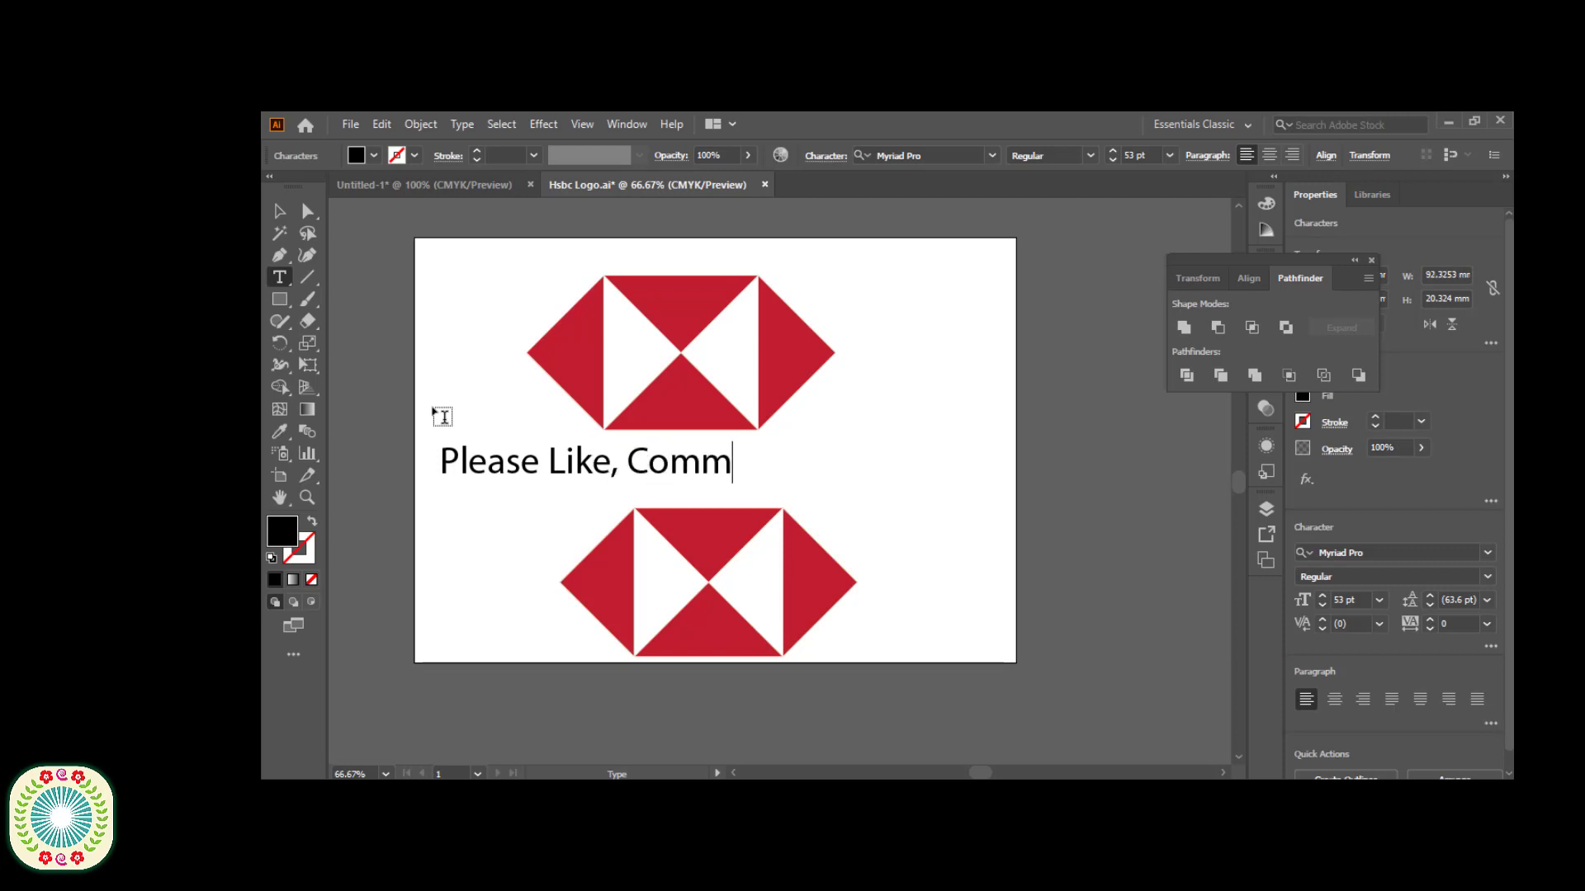
text(ent, Subscrib)
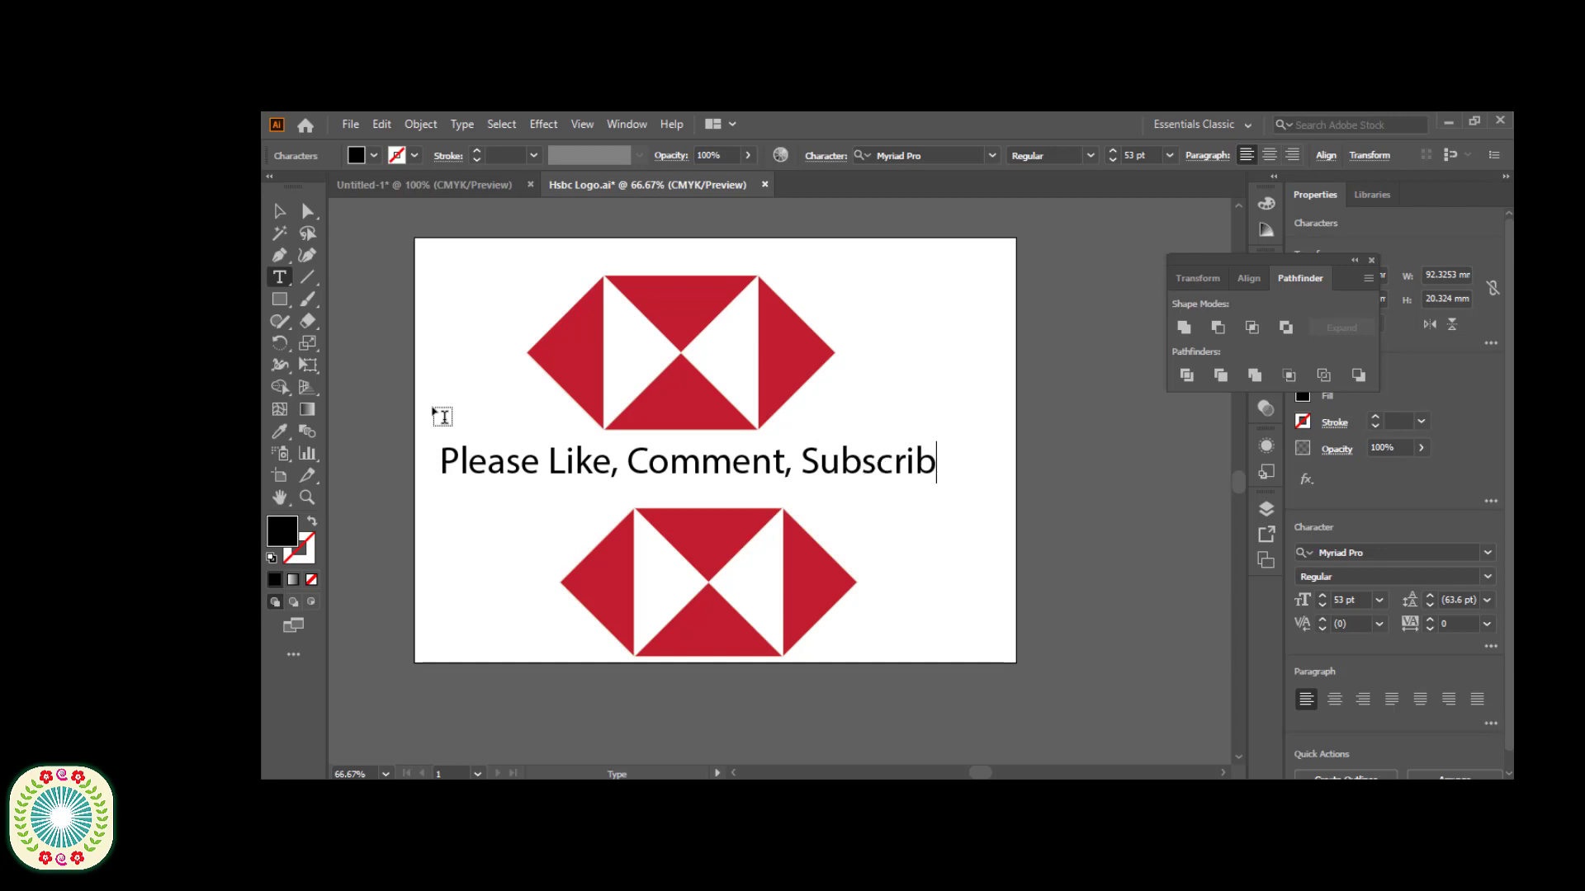
text(e)
text(or)
key(Return)
text(Mor)
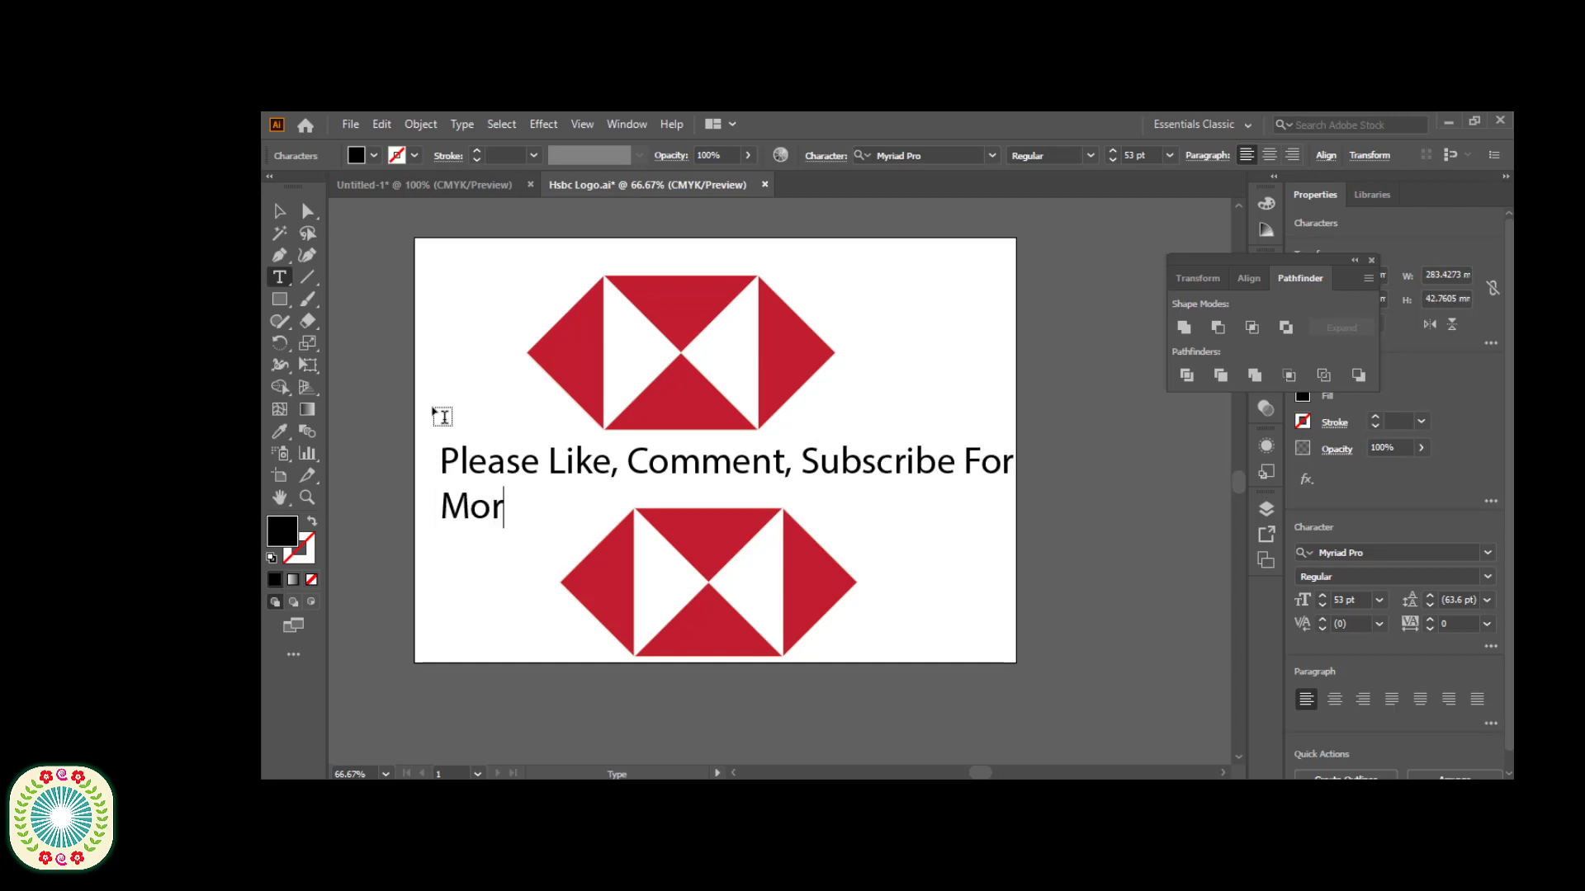
text(e Video)
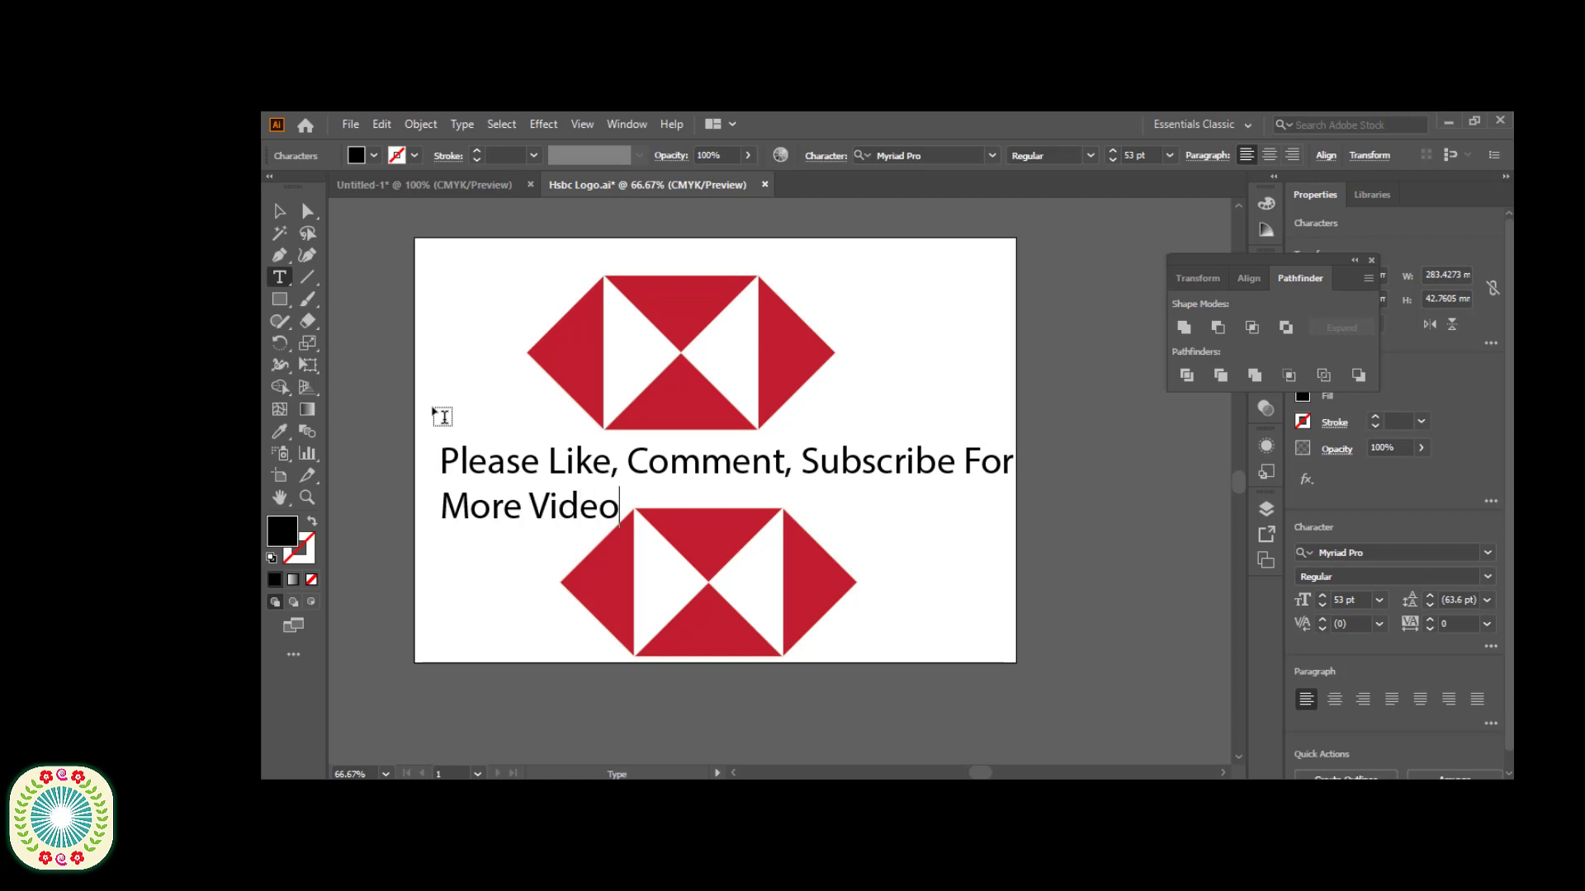
key(Escape)
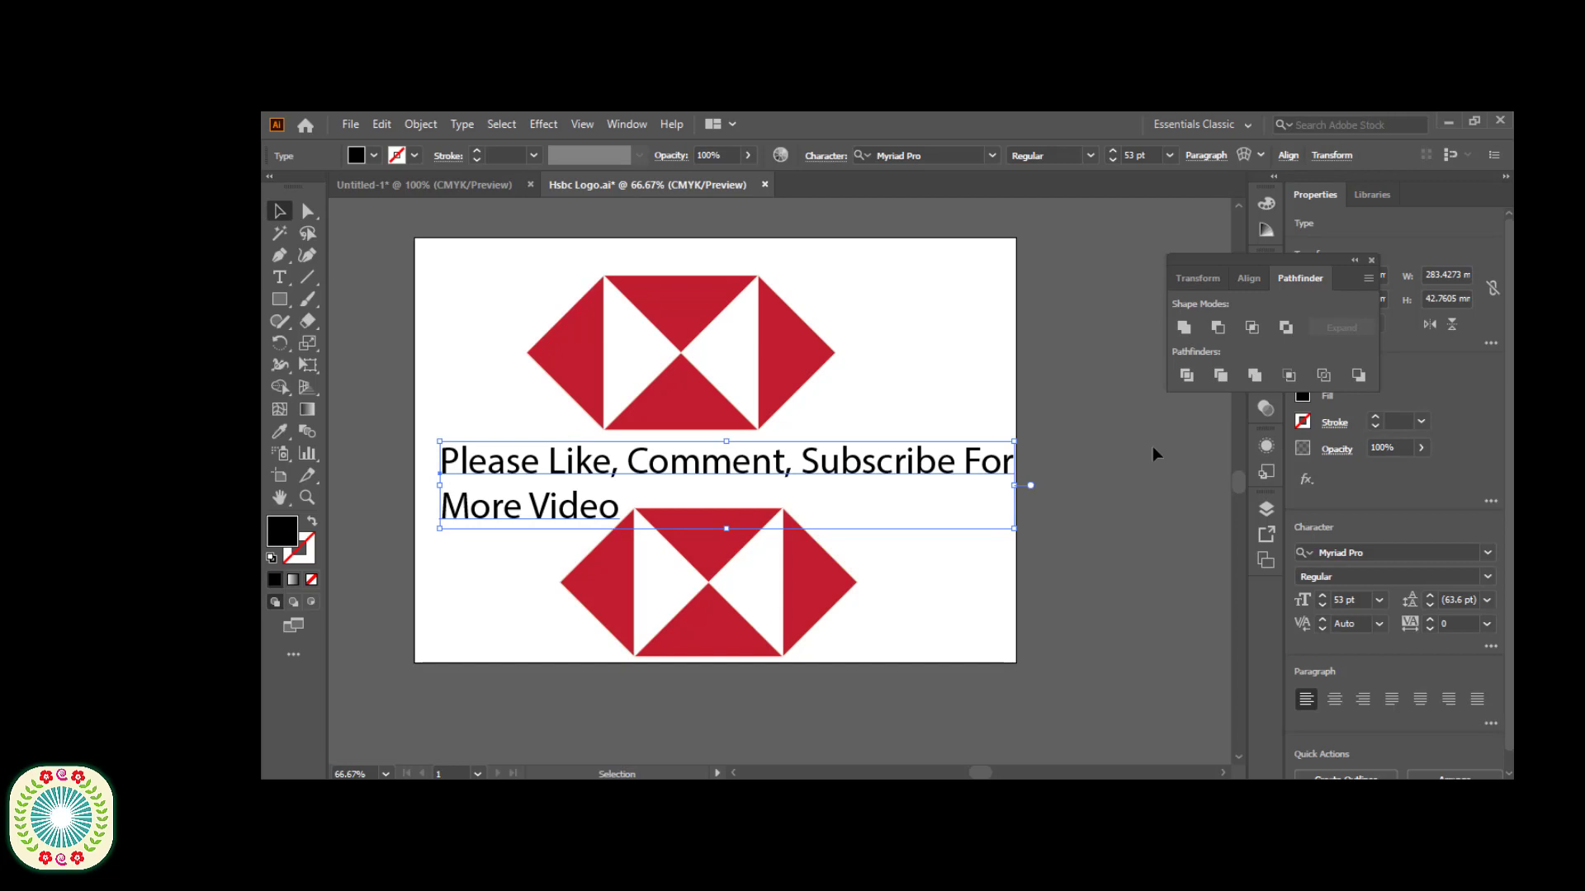
click(965, 566)
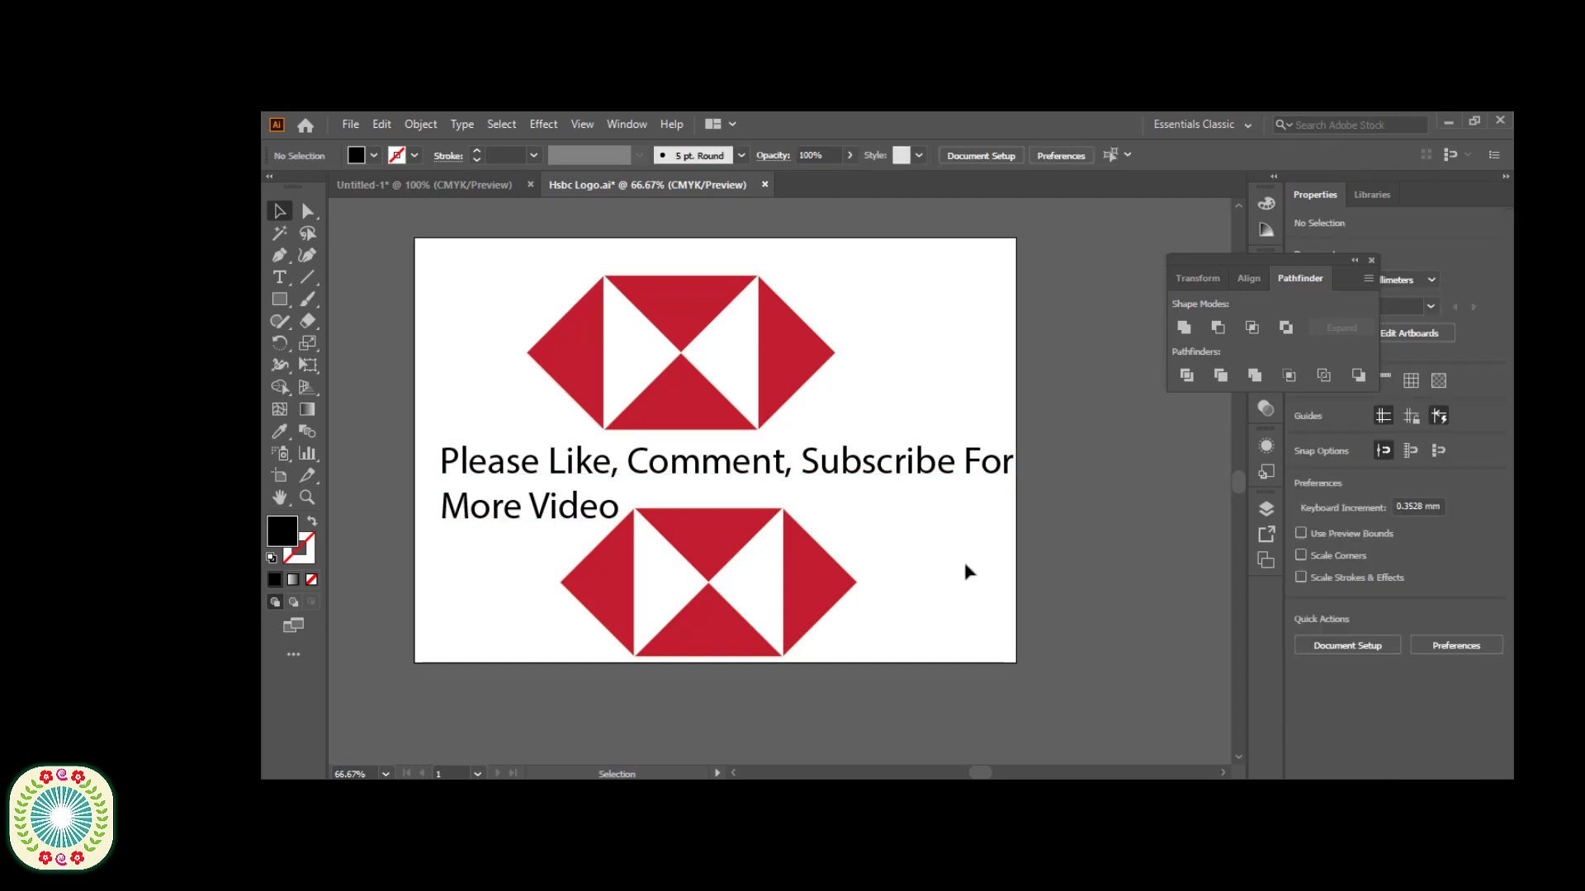